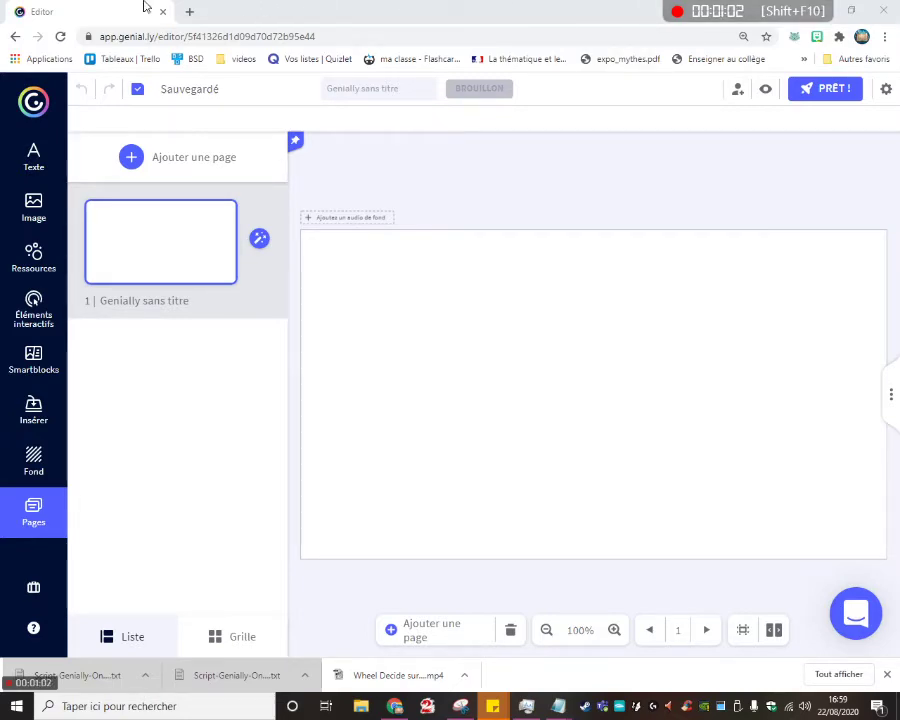
- Add a Titre 2 text to the blank page reading "Nous reprenons le chemin de l'école."
{"action": "left_click", "coordinate": [25, 162]}
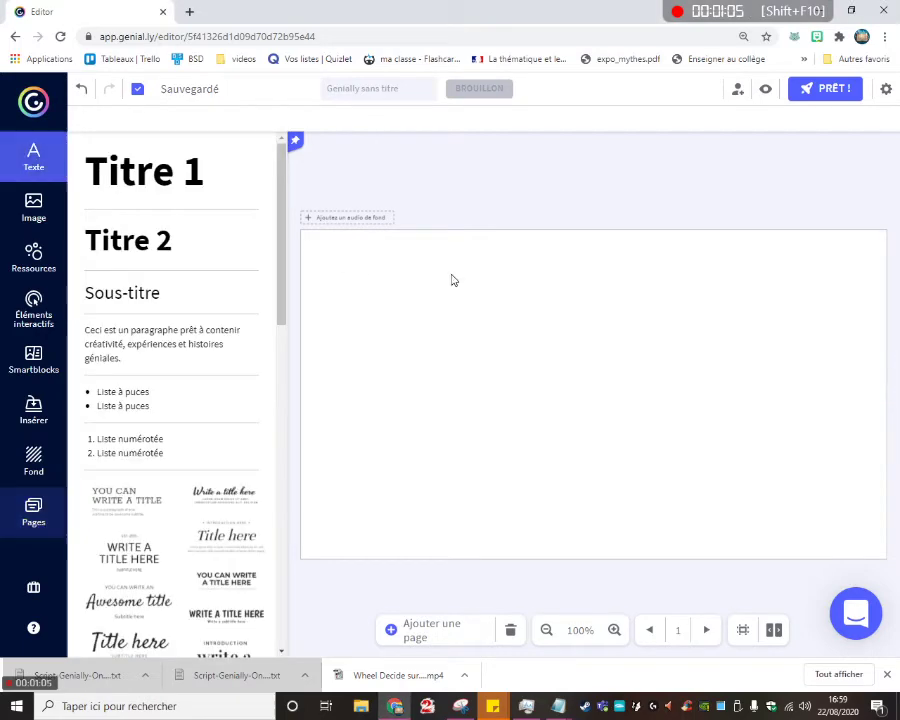
{"action": "left_click", "coordinate": [133, 256]}
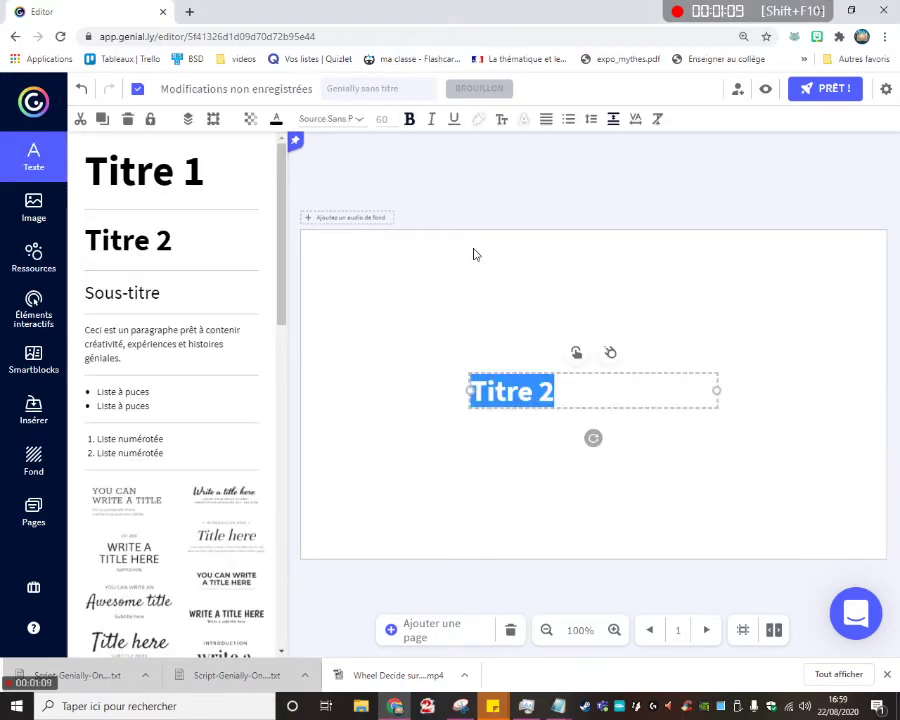
{"action": "type", "text": "Nous re"}
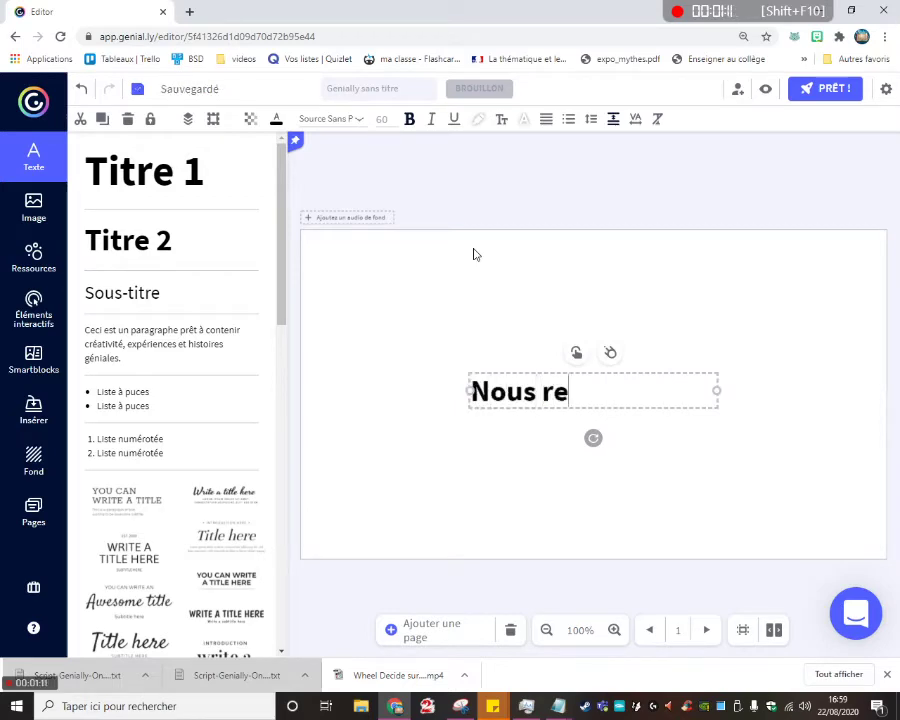
{"action": "type", "text": "prenons le "}
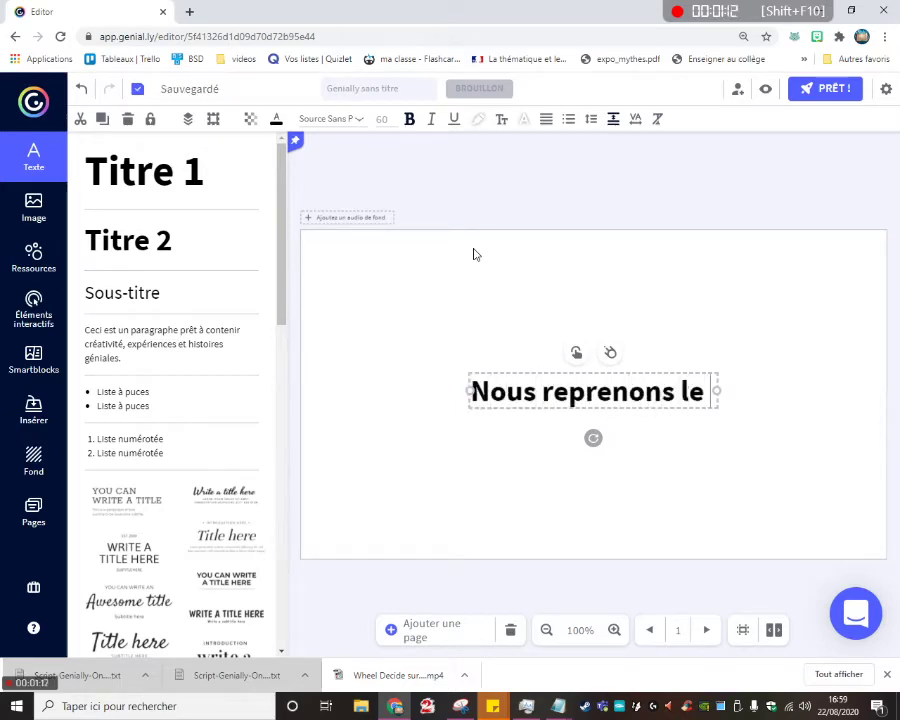
{"action": "type", "text": "chemin de l'"}
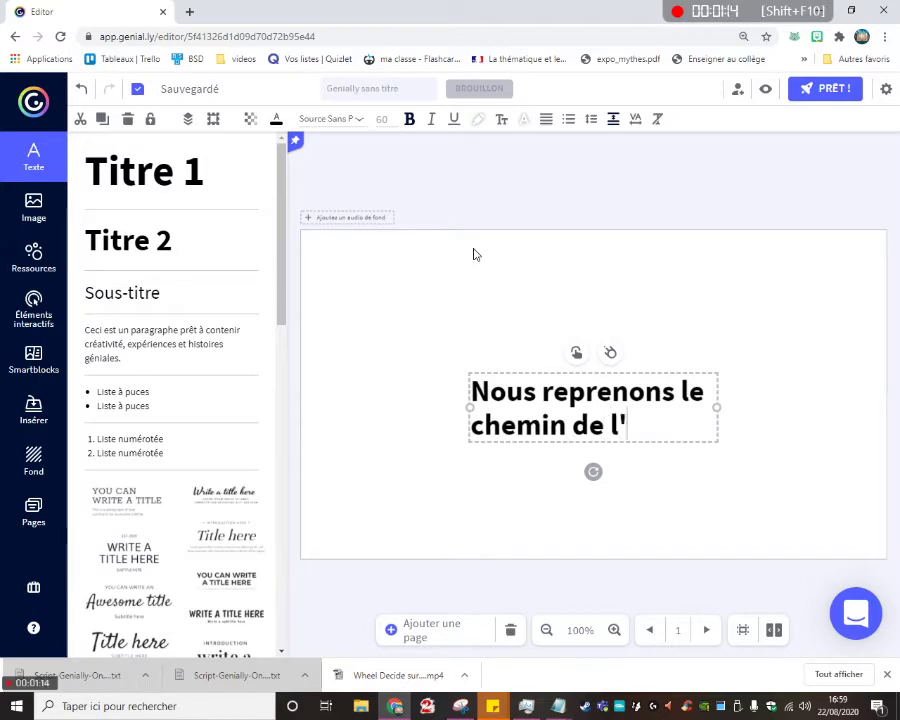
{"action": "type", "text": "école."}
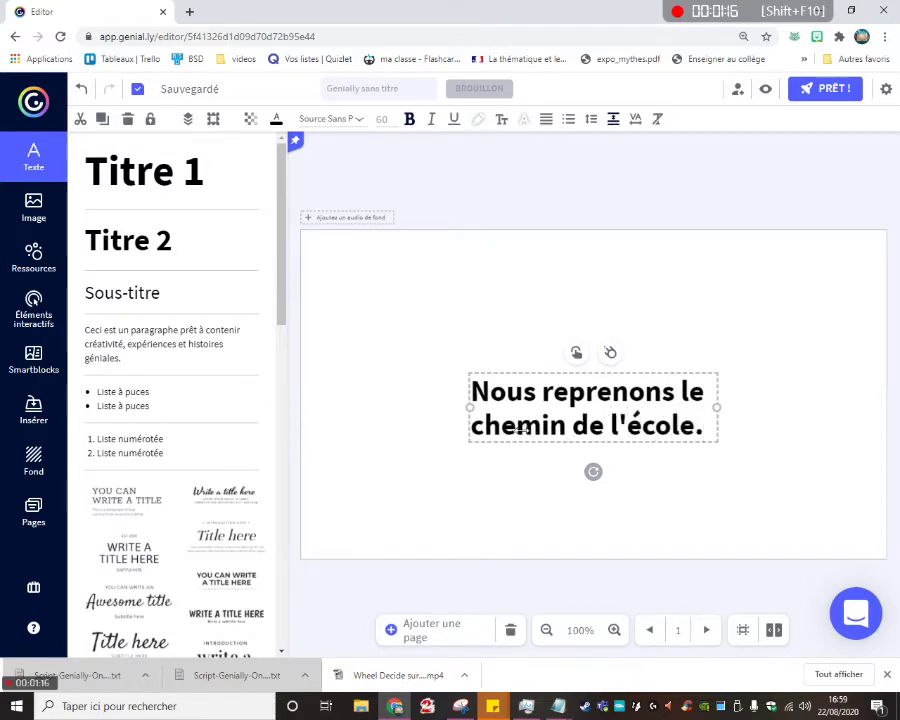
- Widen the sentence's text box so it fits on one line and move it to the top of the page
{"action": "left_click_drag", "start_coordinate": [468, 407], "coordinate": [320, 386]}
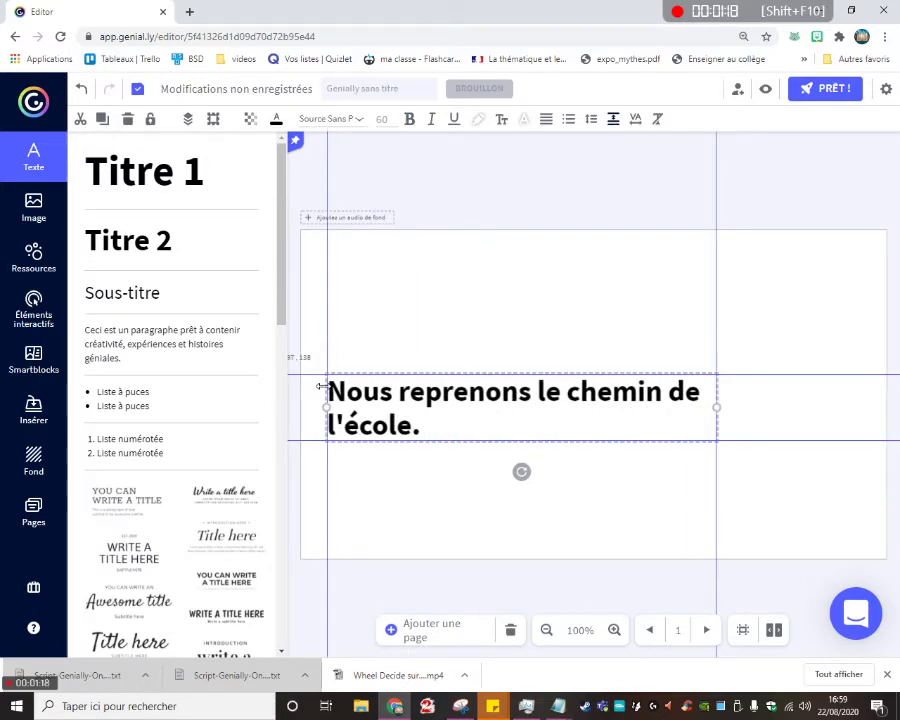
{"action": "left_click_drag", "start_coordinate": [725, 408], "coordinate": [831, 404]}
{"action": "left_click_drag", "start_coordinate": [684, 378], "coordinate": [697, 253]}
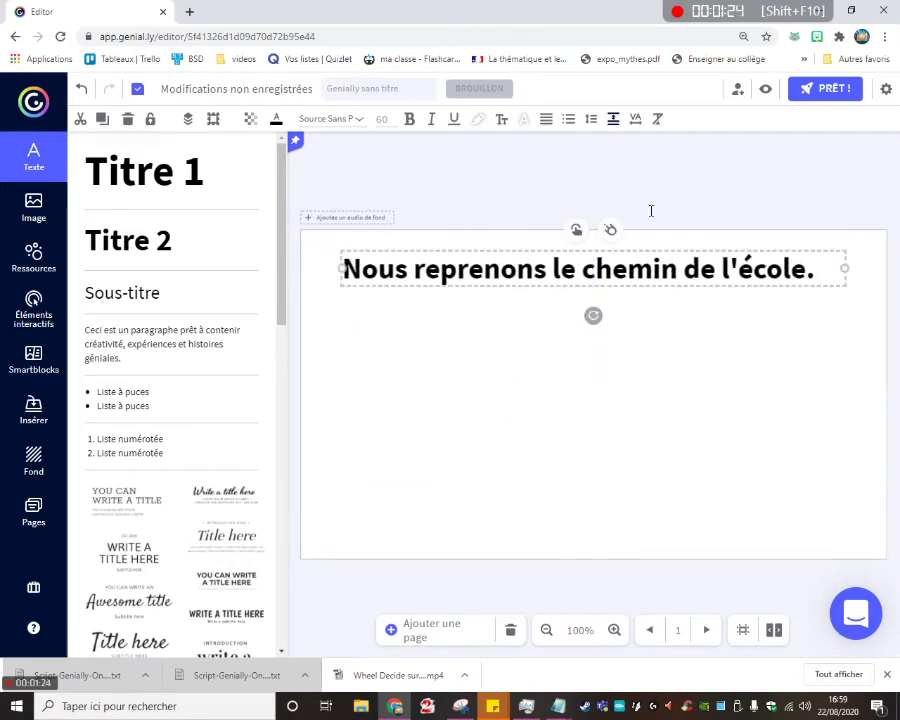
{"action": "left_click", "coordinate": [440, 213]}
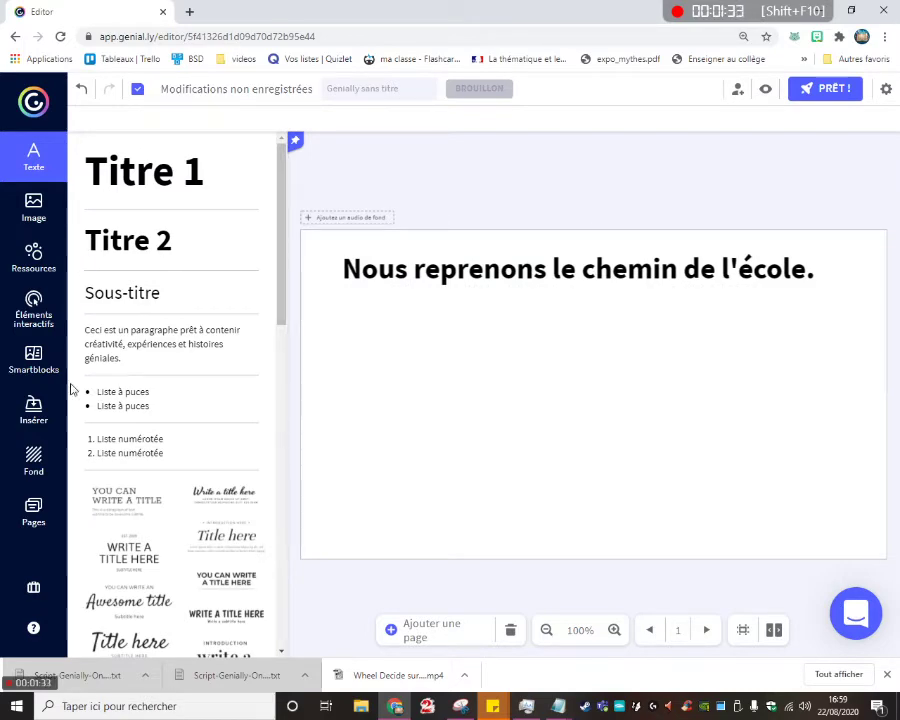
- Insert a line with square ends from the lines and arrows resources, and shrink it to fit beneath the word "Nous"
{"action": "left_click", "coordinate": [36, 256]}
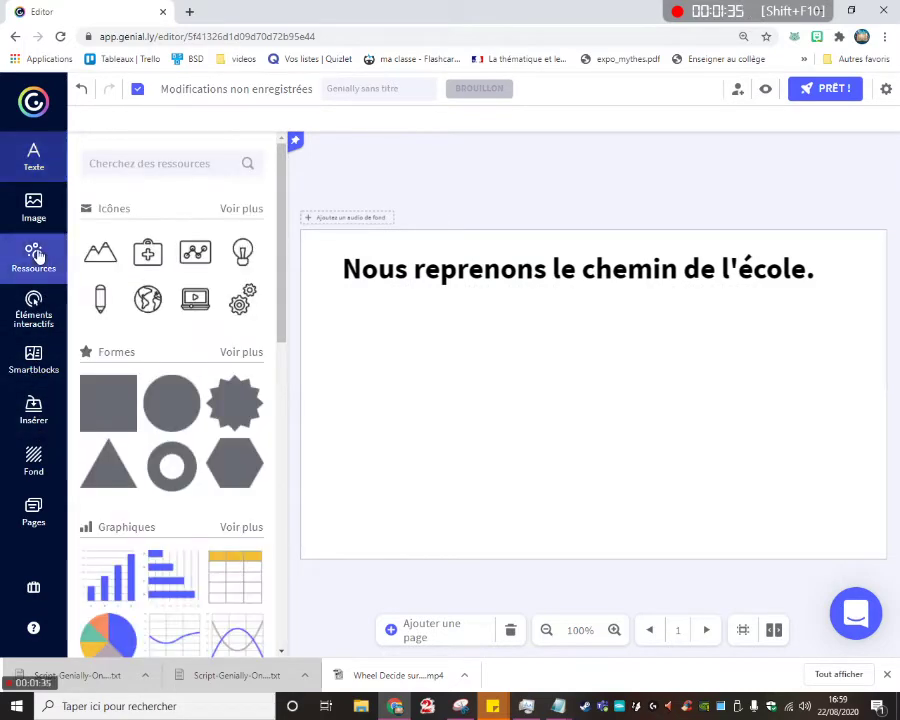
{"action": "scroll", "coordinate": [170, 367], "scroll_direction": "down", "scroll_amount": 4}
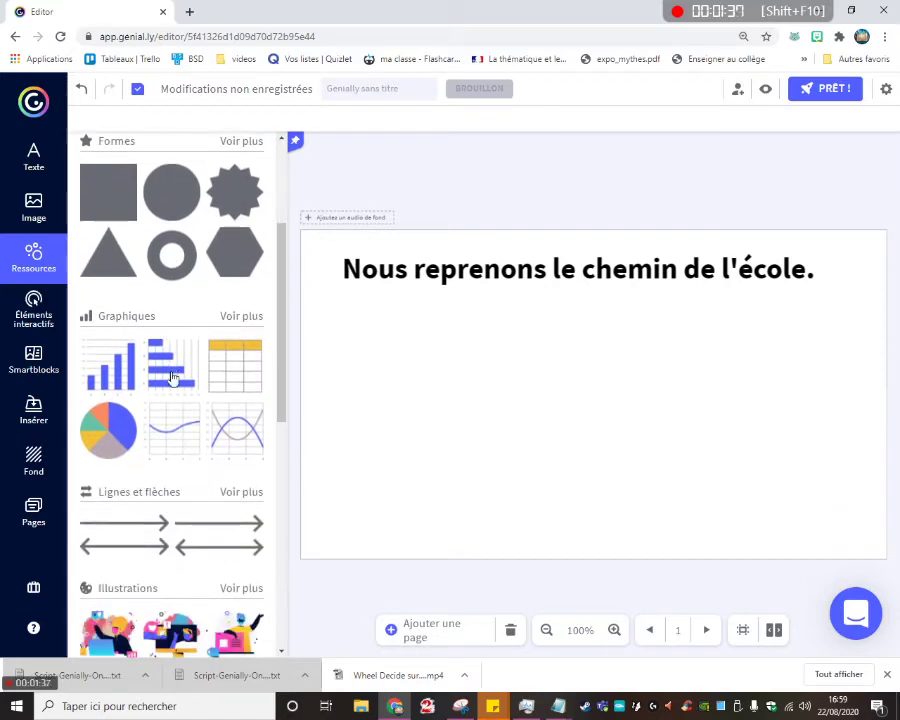
{"action": "left_click", "coordinate": [241, 492]}
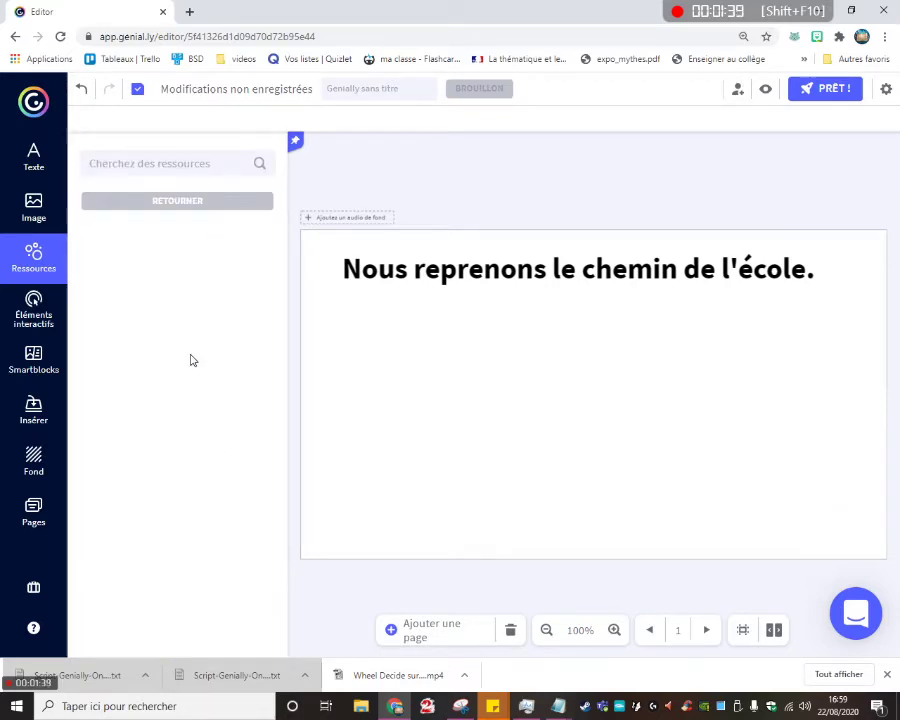
{"action": "scroll", "coordinate": [190, 360], "scroll_direction": "down", "scroll_amount": 3}
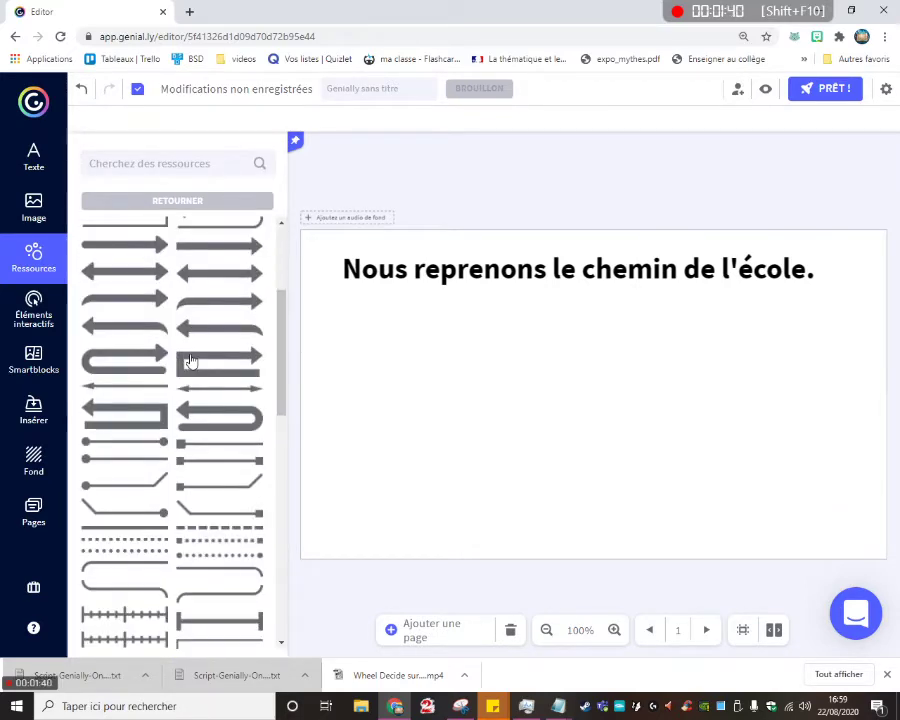
{"action": "left_click", "coordinate": [203, 471]}
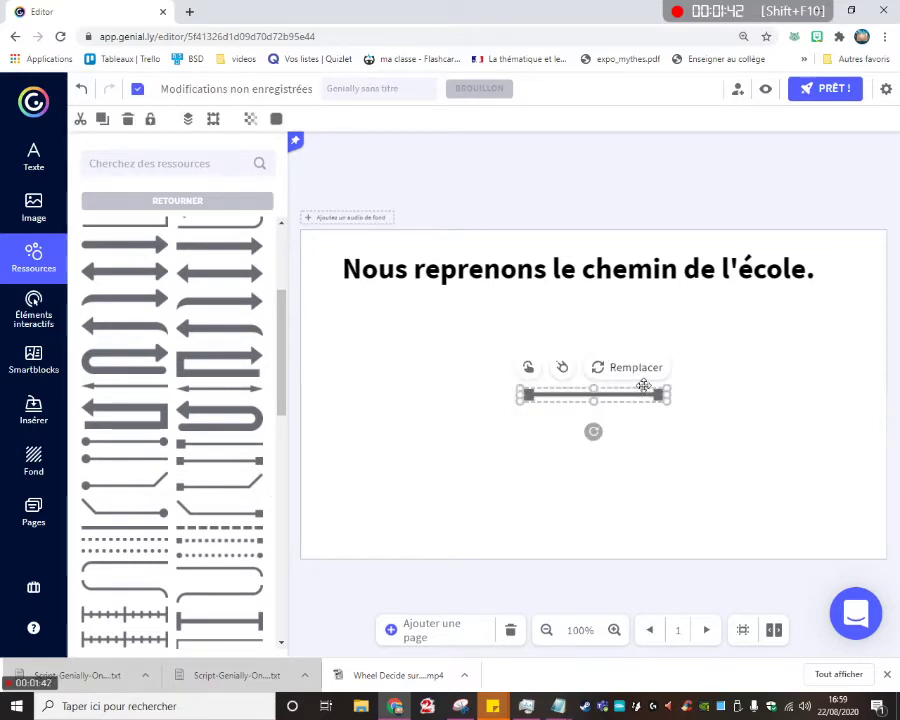
{"action": "left_click_drag", "start_coordinate": [601, 382], "coordinate": [416, 293]}
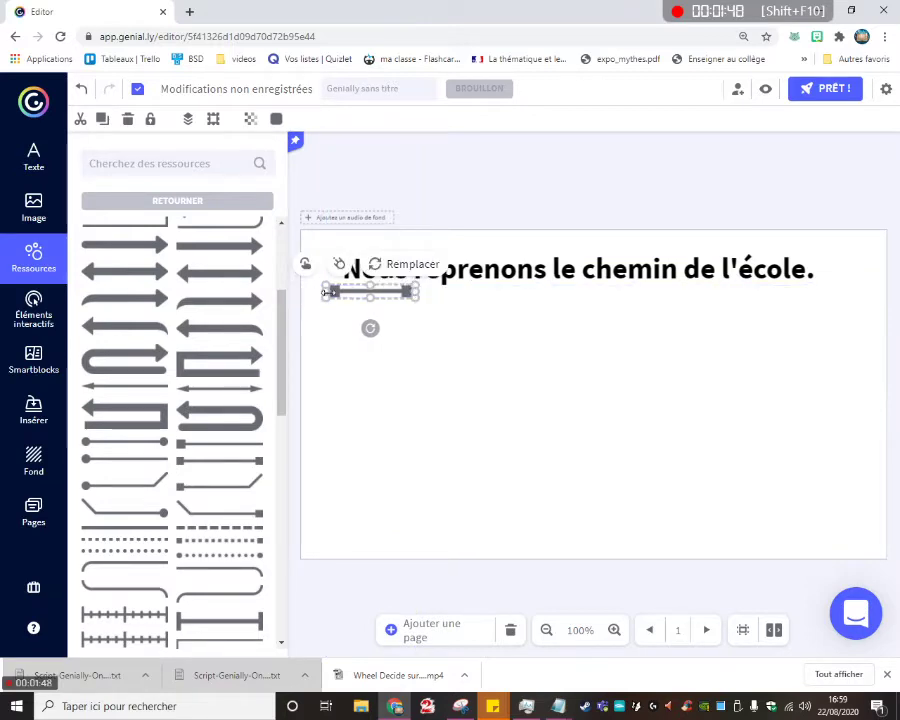
{"action": "left_click_drag", "start_coordinate": [325, 292], "coordinate": [381, 296]}
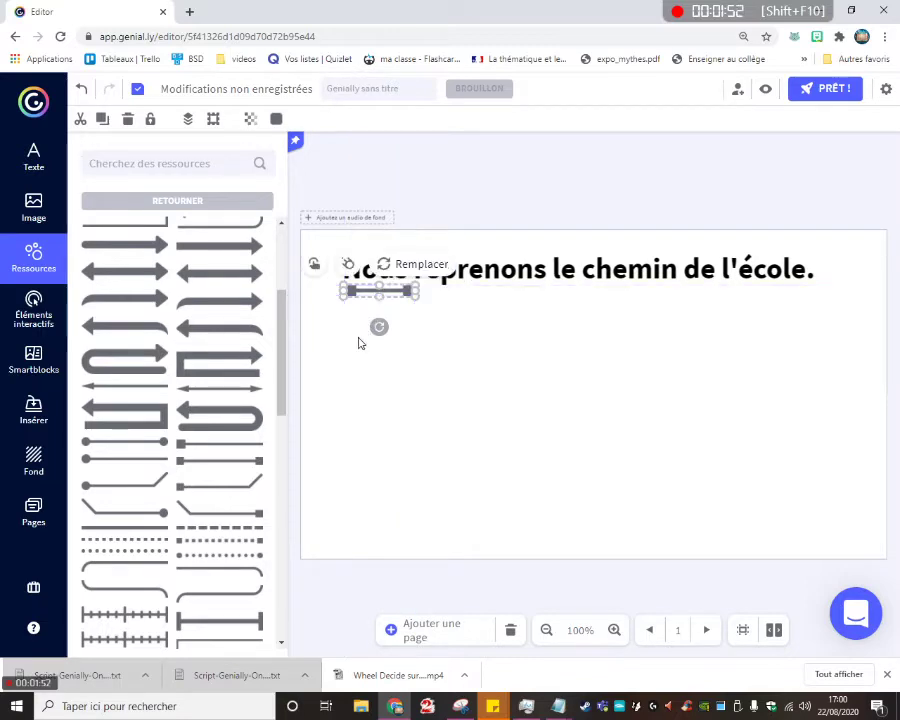
{"action": "left_click", "coordinate": [357, 340]}
- Add a Sous-titre text reading "sujet" at size 24 and place it centred under the line beneath "Nous"
{"action": "left_click", "coordinate": [44, 162]}
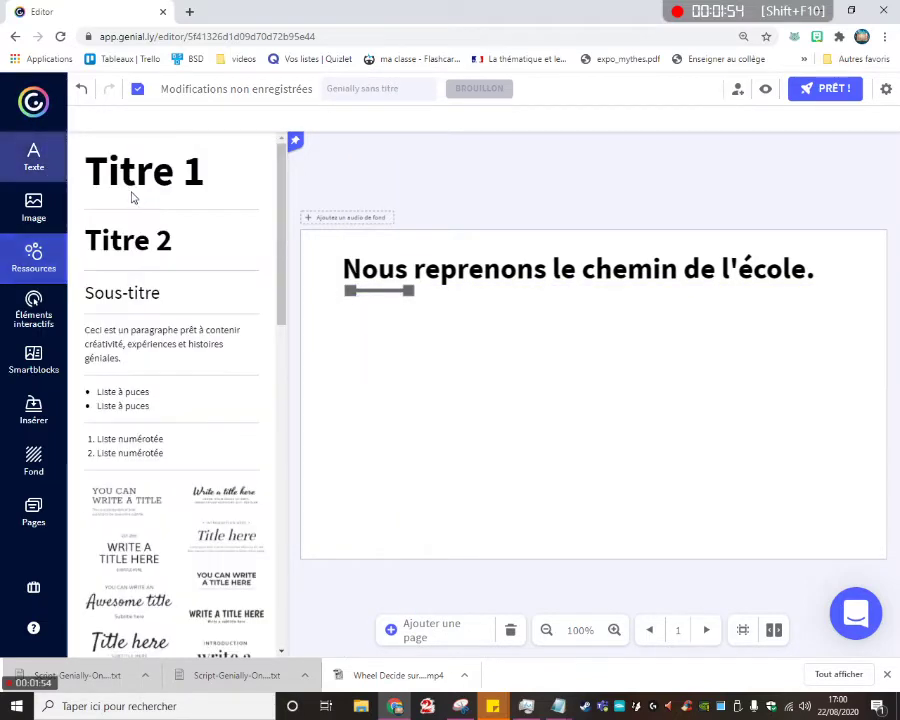
{"action": "left_click", "coordinate": [184, 298]}
{"action": "type", "text": "sujet"}
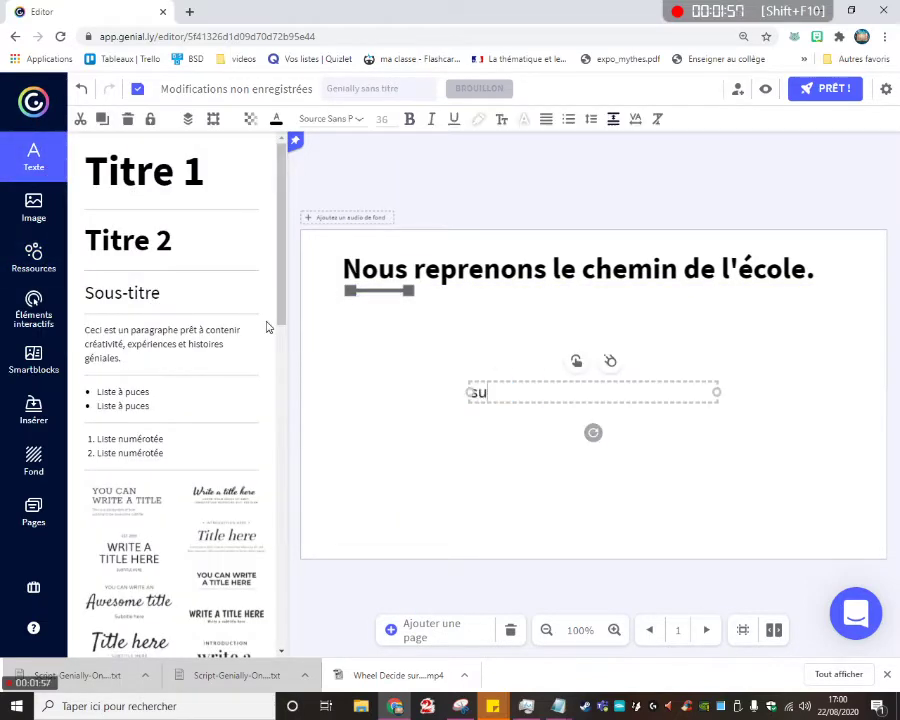
{"action": "left_click", "coordinate": [381, 119]}
{"action": "left_click", "coordinate": [404, 278]}
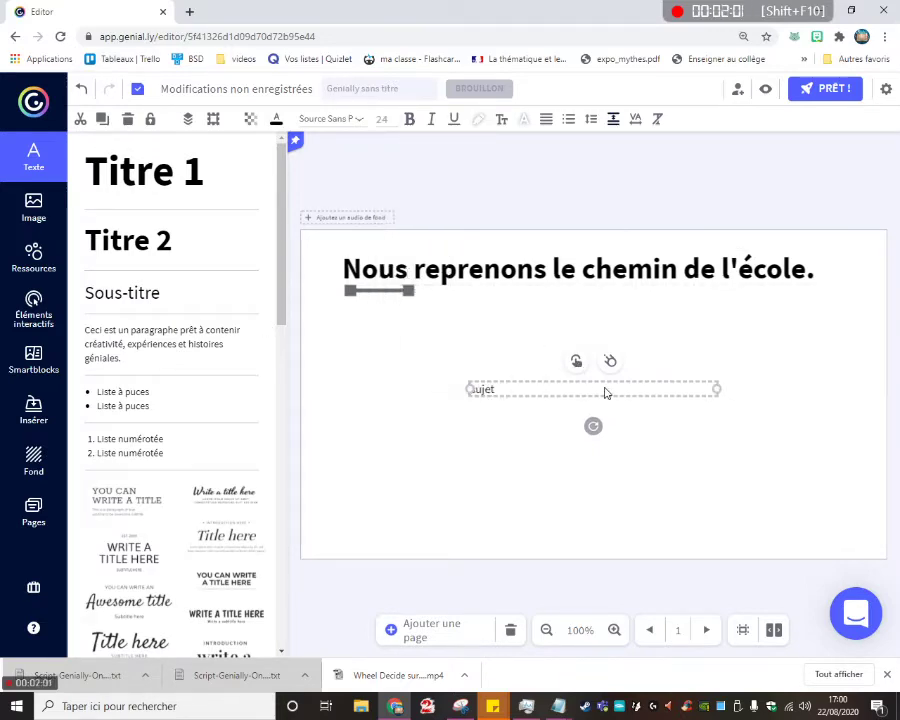
{"action": "left_click_drag", "start_coordinate": [722, 391], "coordinate": [393, 302]}
{"action": "left_click", "coordinate": [396, 376]}
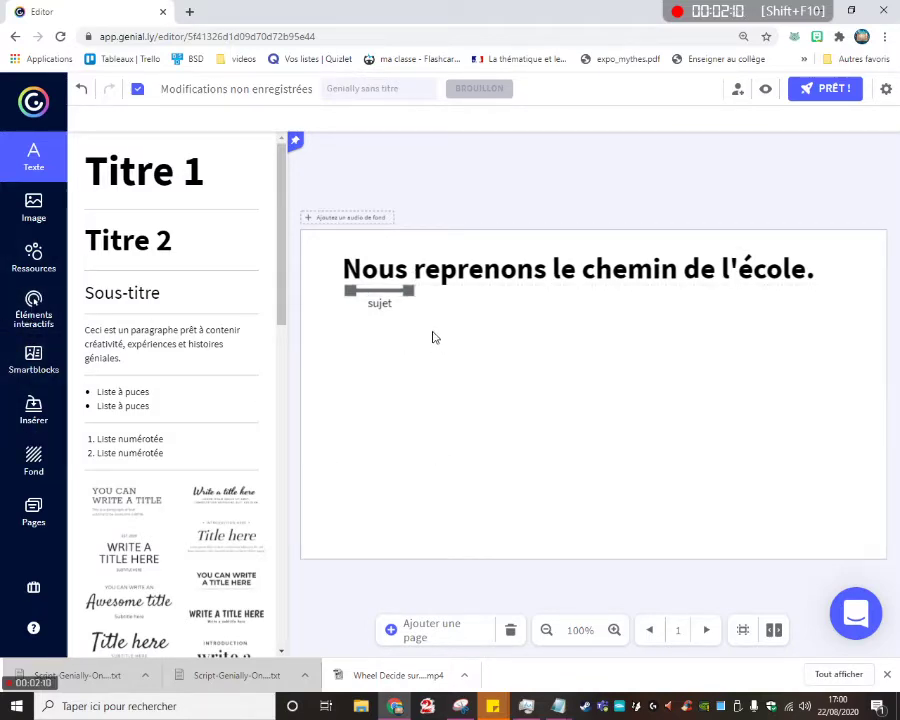
- Shorten the line under "Nous" slightly so its end matches the end of the word
{"action": "left_click", "coordinate": [410, 291]}
{"action": "left_click_drag", "start_coordinate": [411, 290], "coordinate": [412, 294]}
{"action": "left_click", "coordinate": [532, 228]}
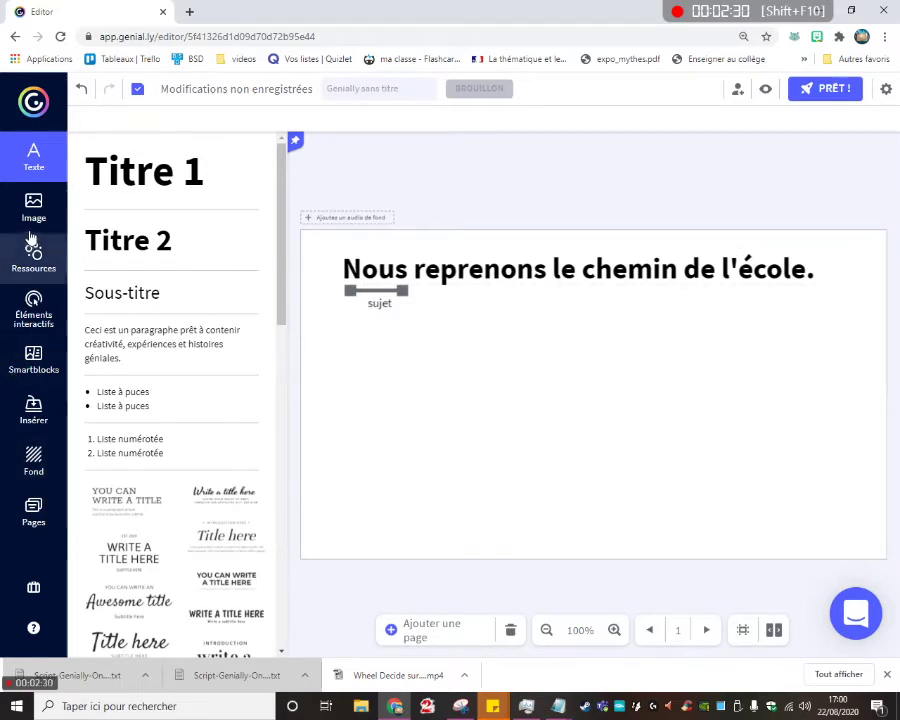
- Add a Titre 1 text reading "Nous : pronom personnel" at size 36 and place it below the "sujet" label, aligned with the sentence's start
{"action": "left_click", "coordinate": [104, 190]}
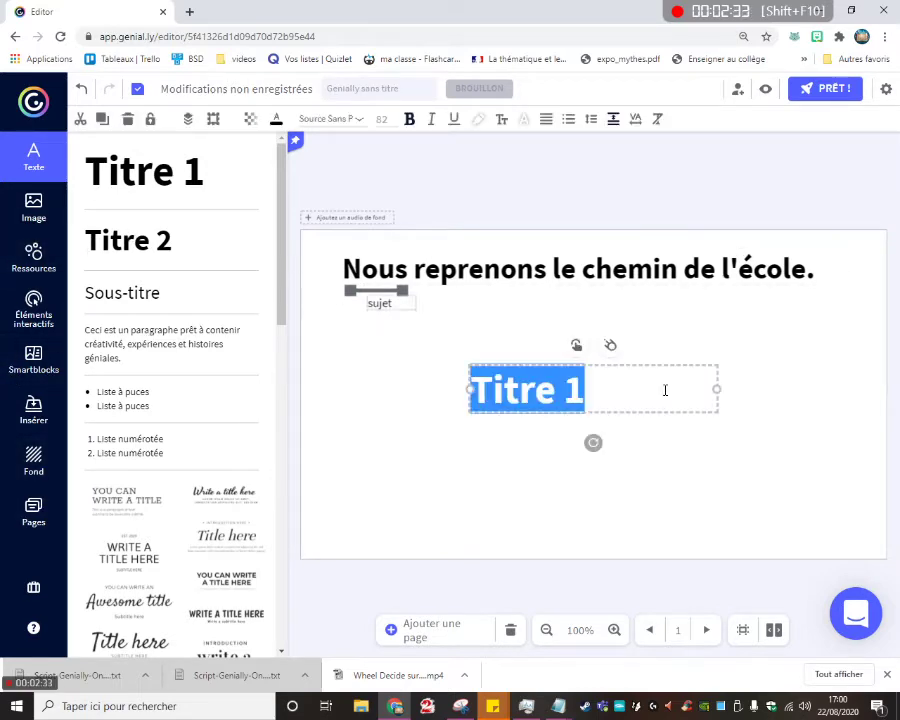
{"action": "type", "text": "N"}
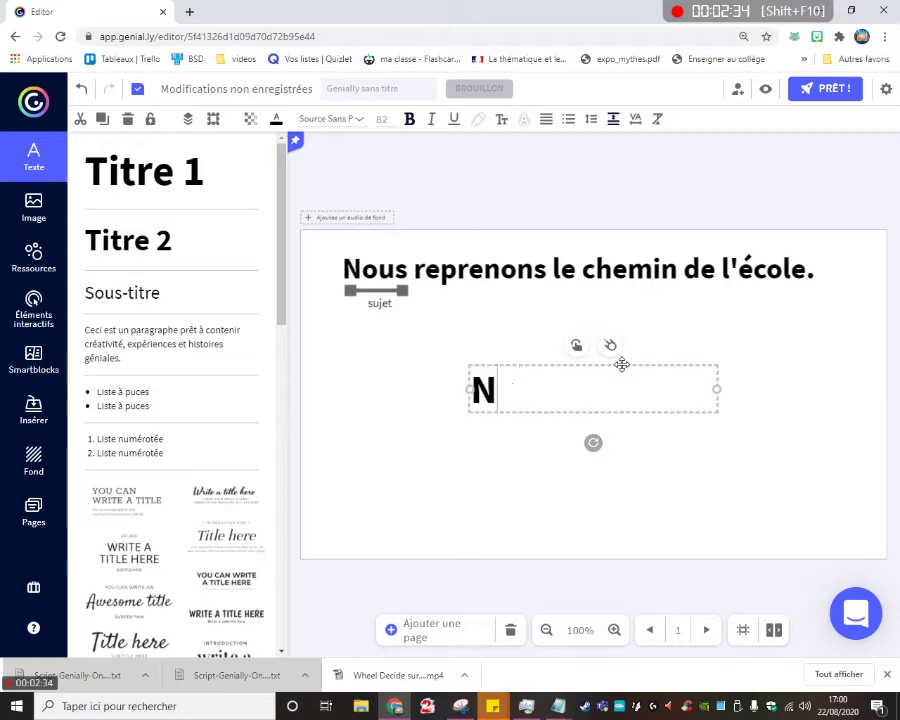
{"action": "type", "text": "ous : pron"}
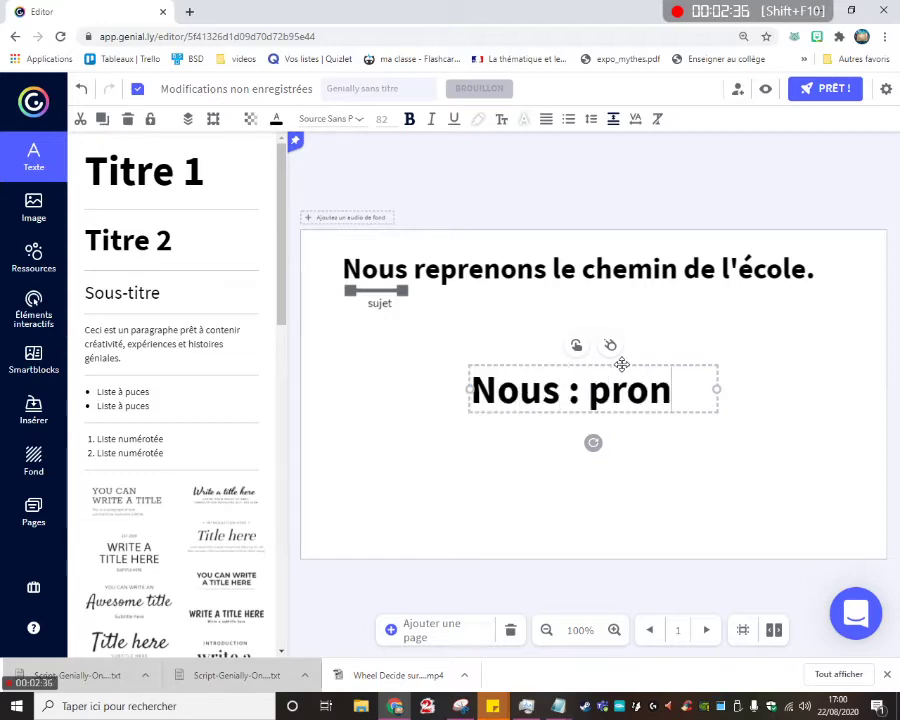
{"action": "type", "text": "om personnel"}
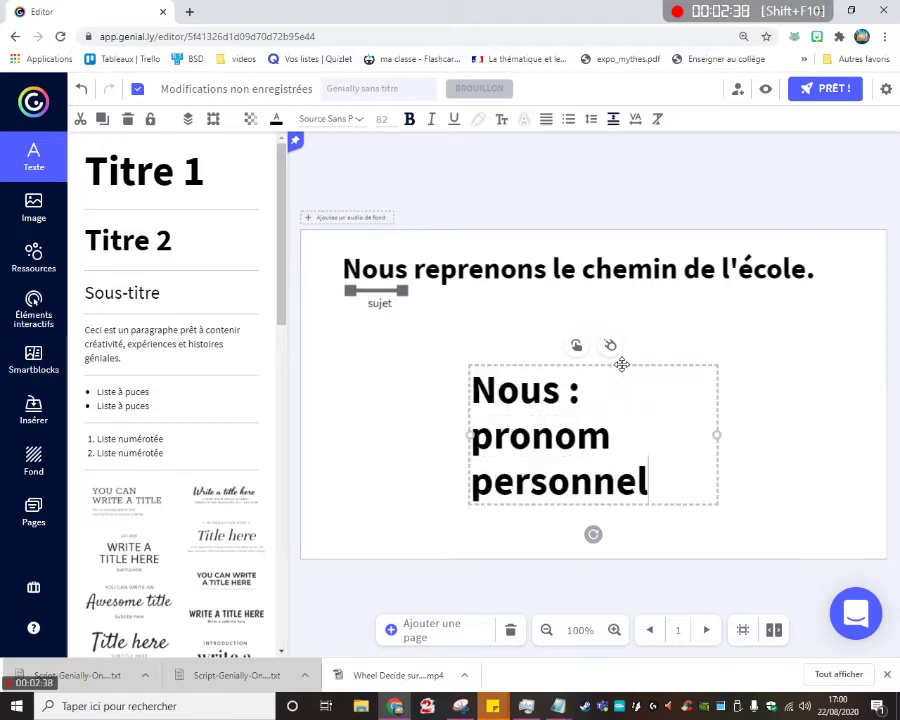
{"action": "left_click", "coordinate": [381, 119]}
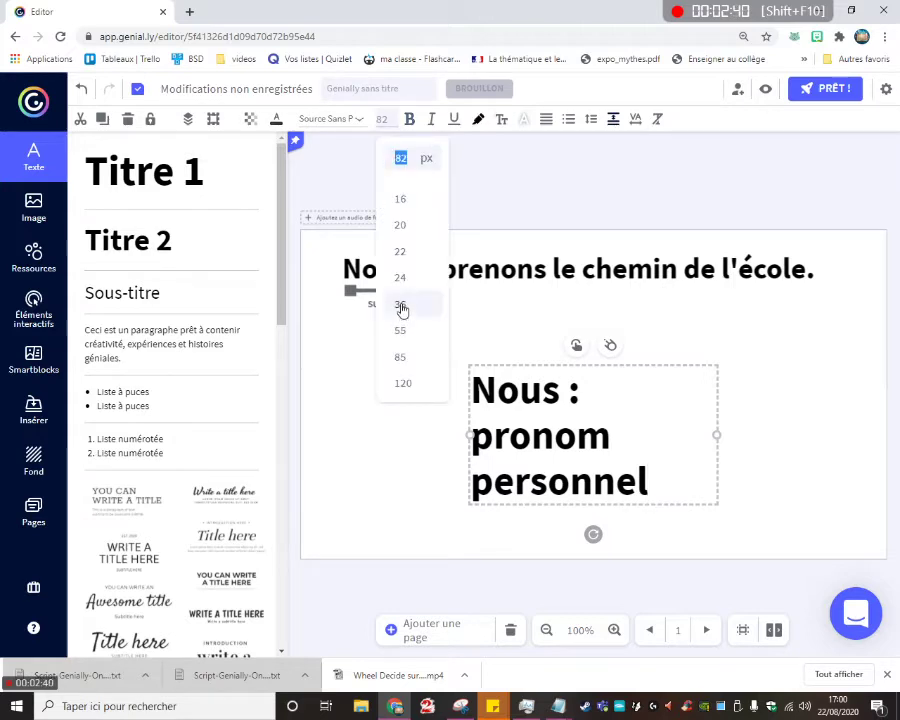
{"action": "left_click", "coordinate": [401, 304]}
{"action": "left_click_drag", "start_coordinate": [575, 388], "coordinate": [487, 423]}
{"action": "left_click", "coordinate": [659, 382]}
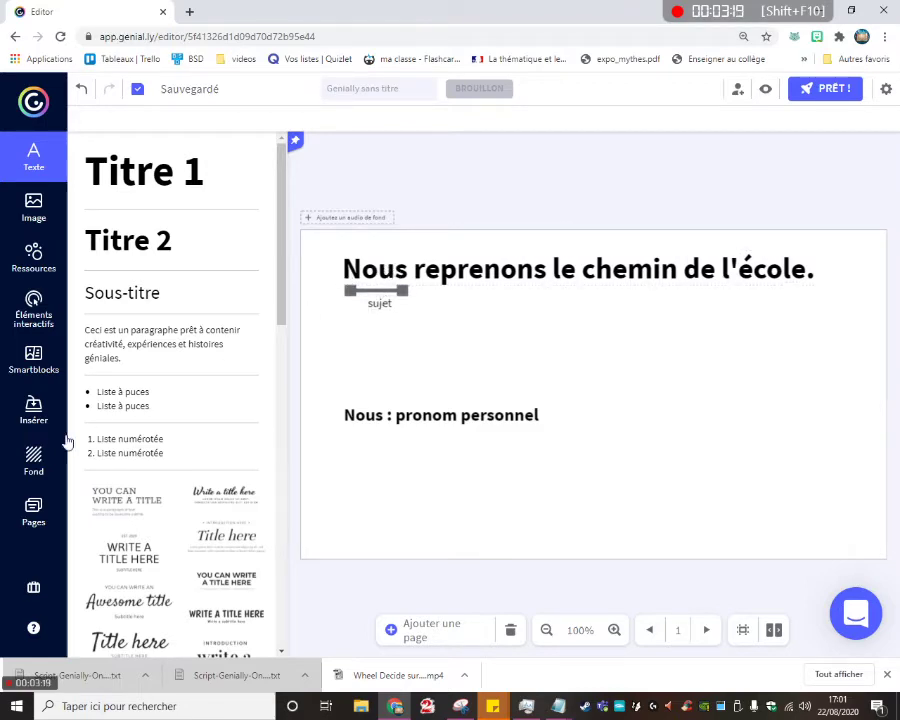
- Start an external content insert and enter the code <div id="nous"></div>
{"action": "left_click", "coordinate": [33, 408]}
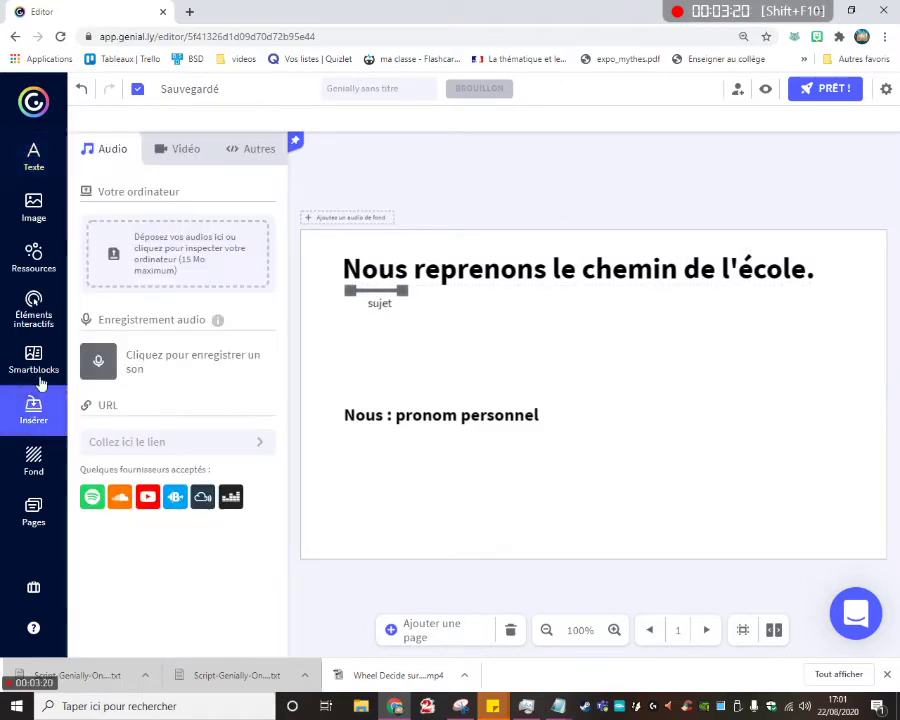
{"action": "left_click", "coordinate": [252, 163]}
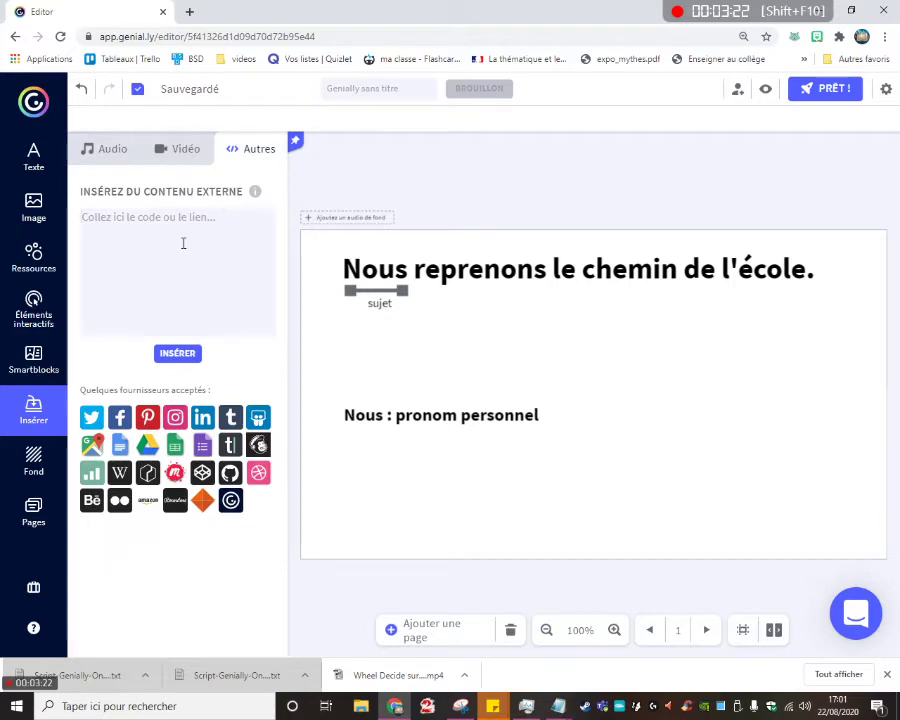
{"action": "type", "text": "<"}
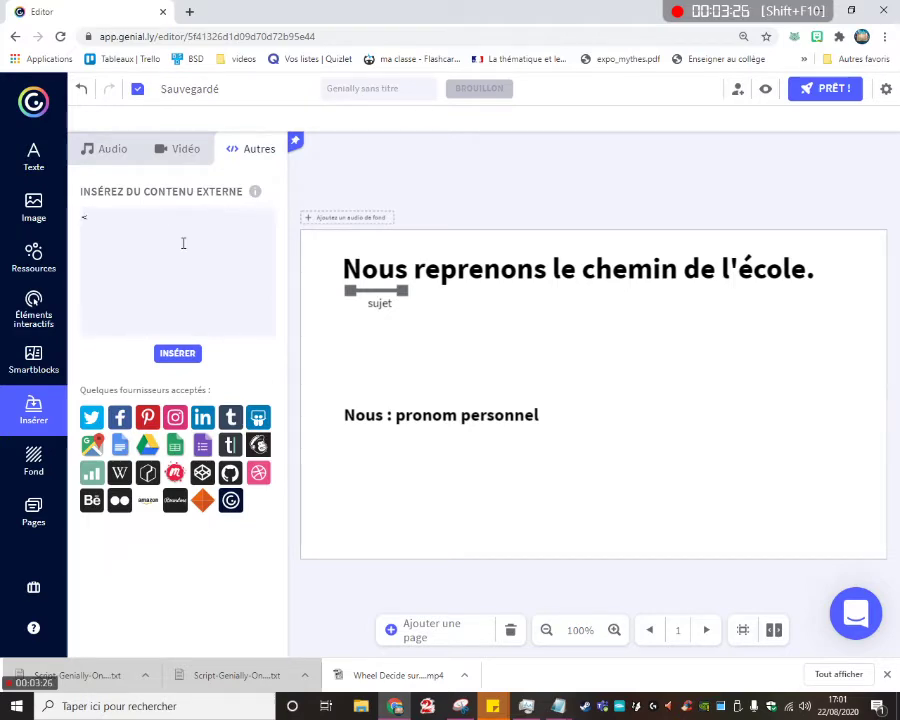
{"action": "type", "text": "div i"}
{"action": "type", "text": "ous\">"}
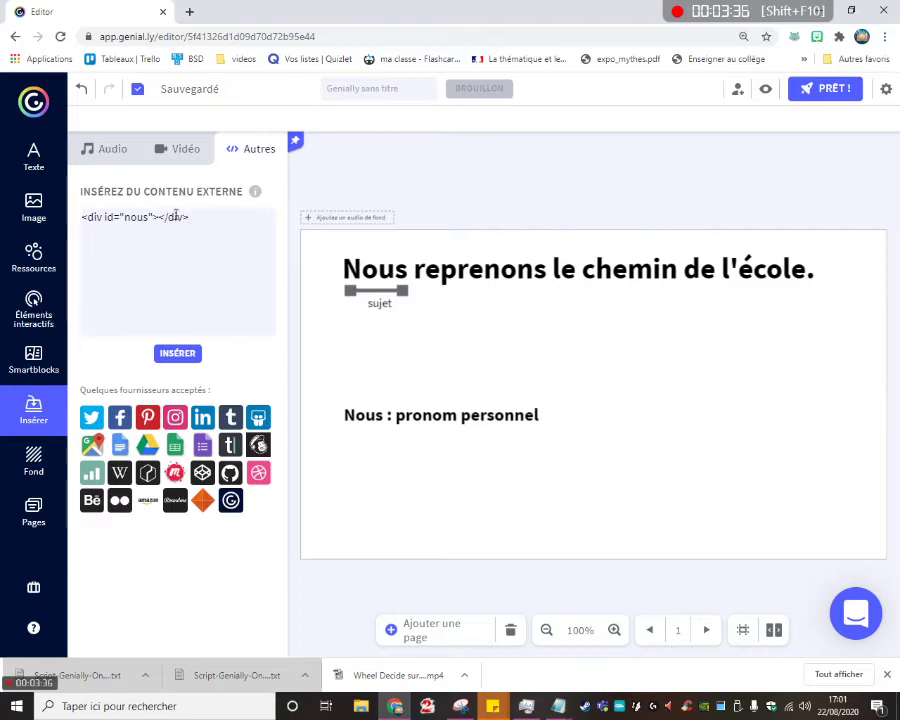
{"action": "type", "text": "fffffff"}
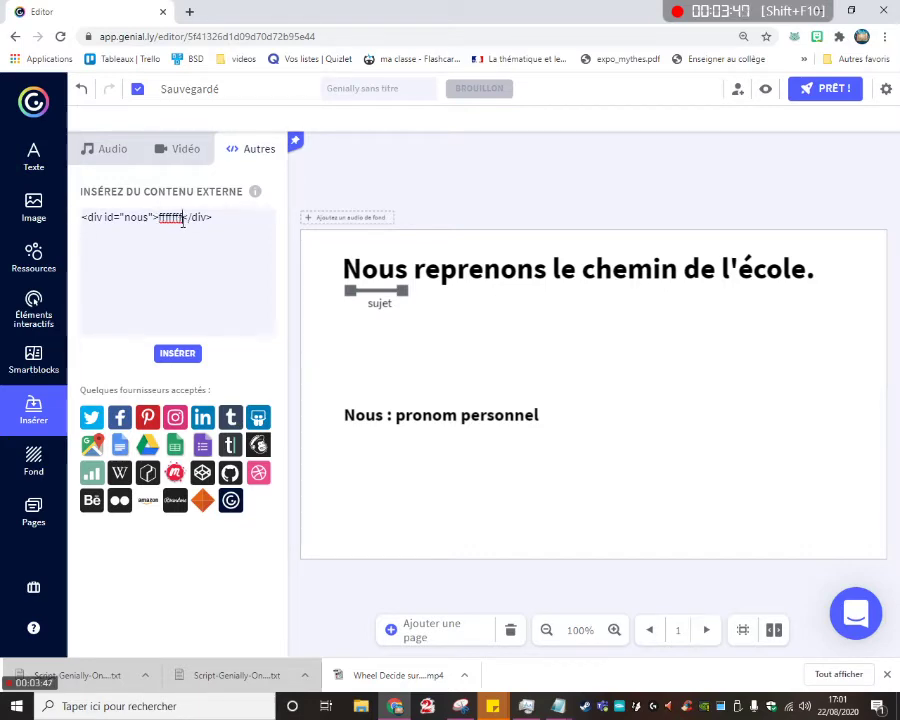
{"action": "key", "text": "BackSpace"}
{"action": "key", "text": "BackSpace"}
{"action": "key", "text": "BackSpace"}
{"action": "key", "text": "BackSpace"}
{"action": "key", "text": "BackSpace"}
{"action": "key", "text": "BackSpace"}
- Append an empty <script></script> pair after the closing div tag in the external content code
{"action": "type", "text": "<sc"}
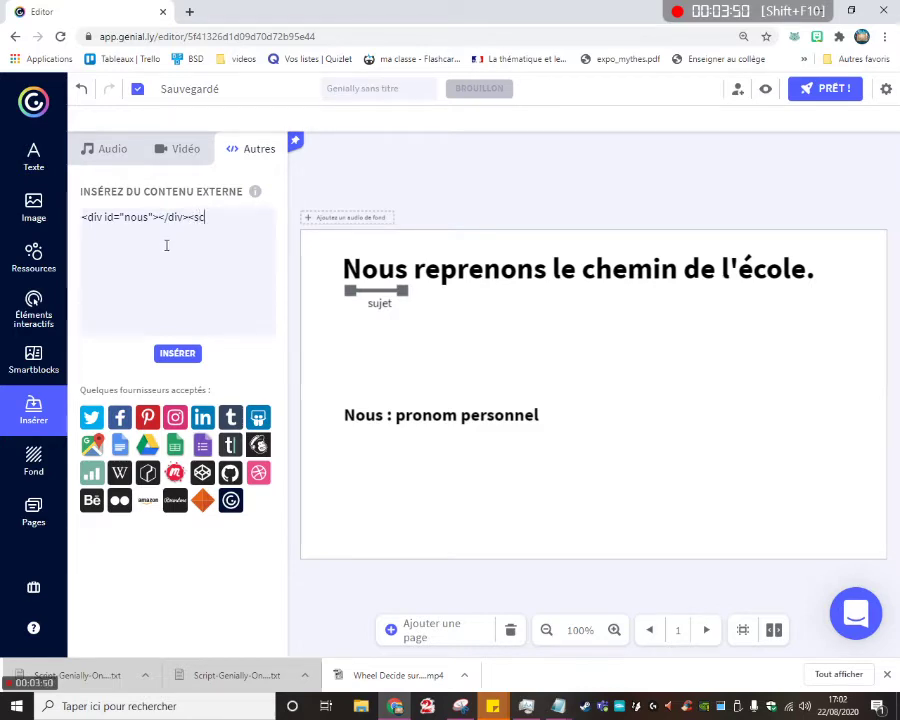
{"action": "type", "text": "ript>"}
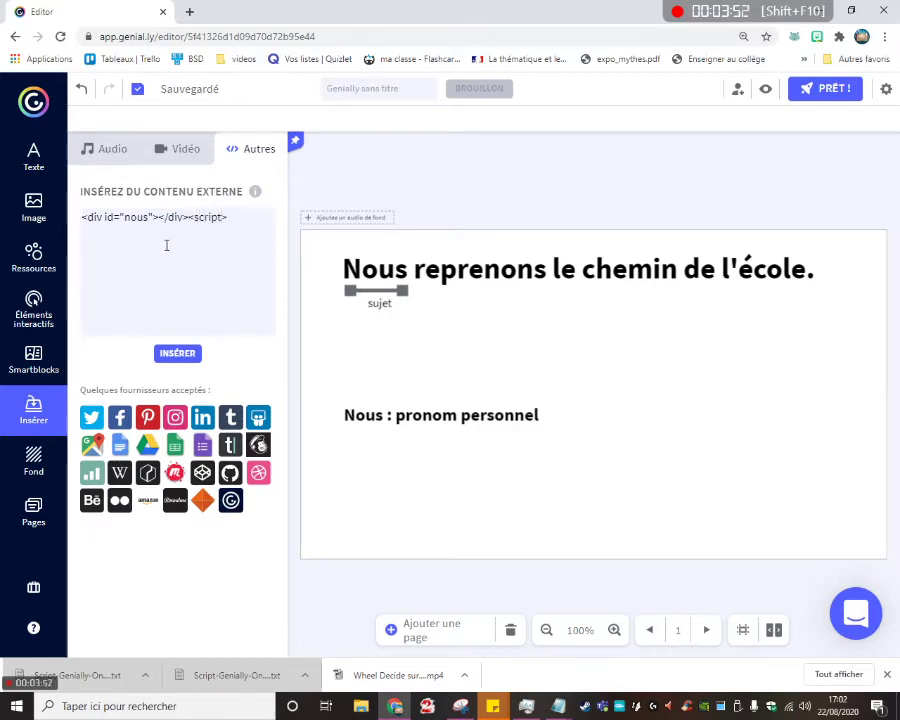
{"action": "type", "text": "</script>"}
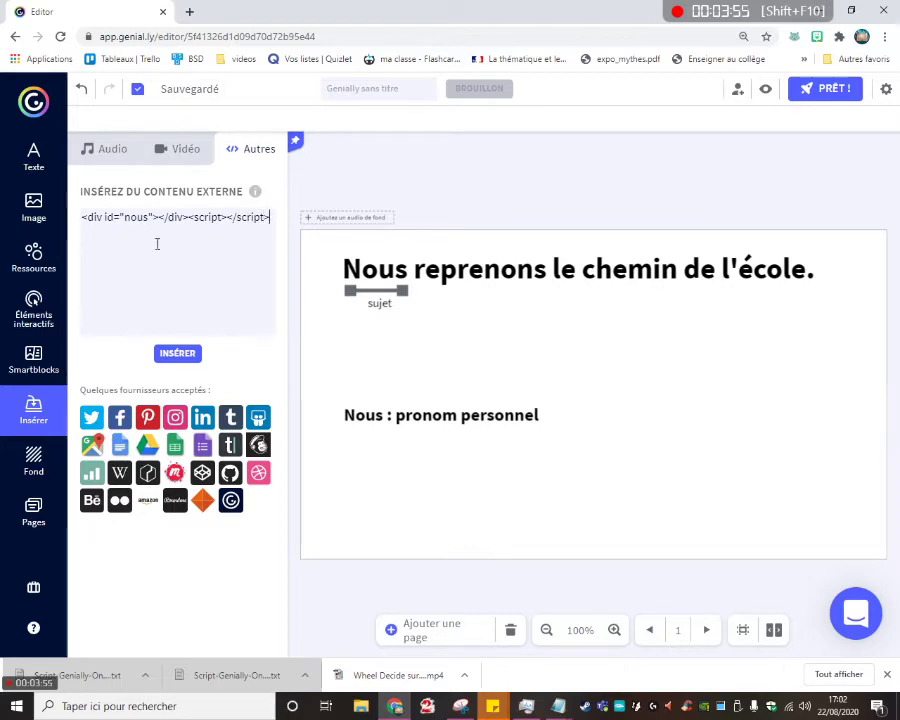
- Insert the "nous" div code as an invisible block, shrink it and place it over the word "Nous" in the sentence
{"action": "left_click", "coordinate": [180, 355]}
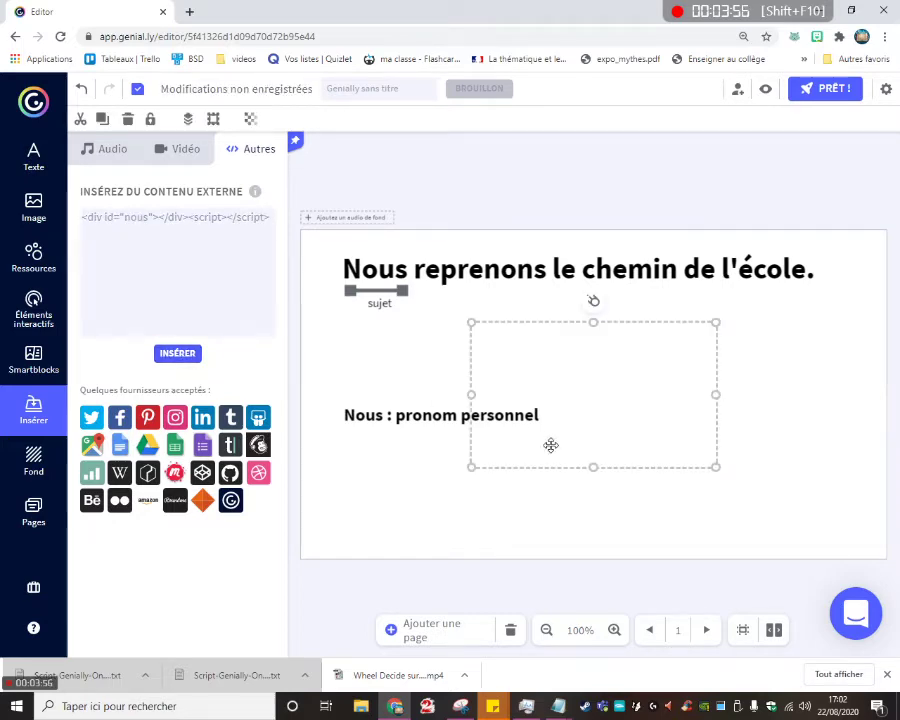
{"action": "left_click_drag", "start_coordinate": [590, 462], "coordinate": [608, 340]}
{"action": "left_click_drag", "start_coordinate": [715, 334], "coordinate": [375, 264]}
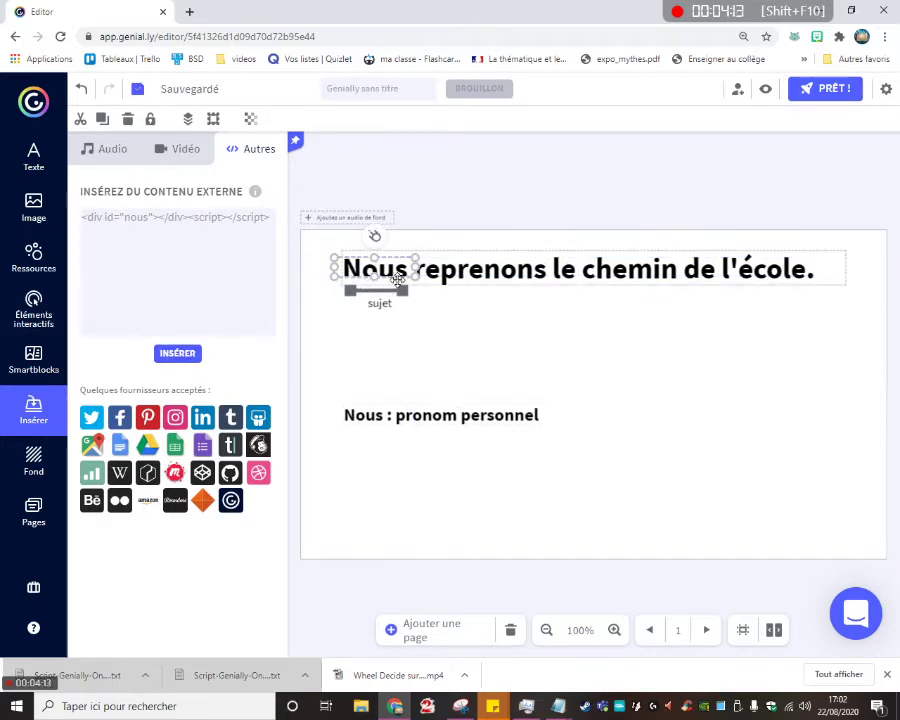
{"action": "left_click_drag", "start_coordinate": [372, 275], "coordinate": [377, 275]}
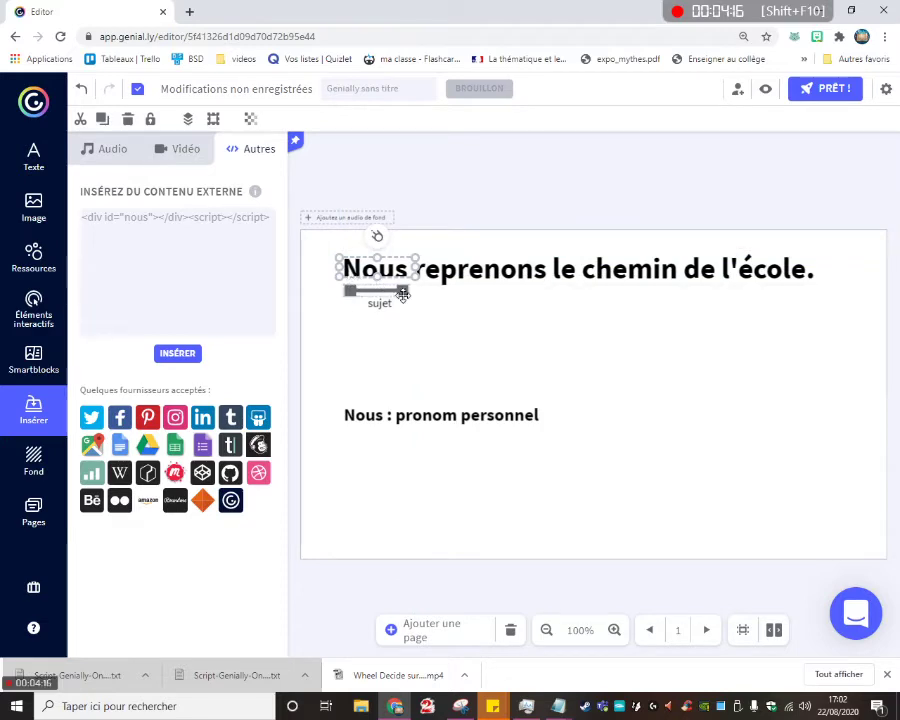
- Change the div id in the external content code to "sujet" and insert it as a second block
{"action": "left_click_drag", "start_coordinate": [125, 218], "coordinate": [147, 221]}
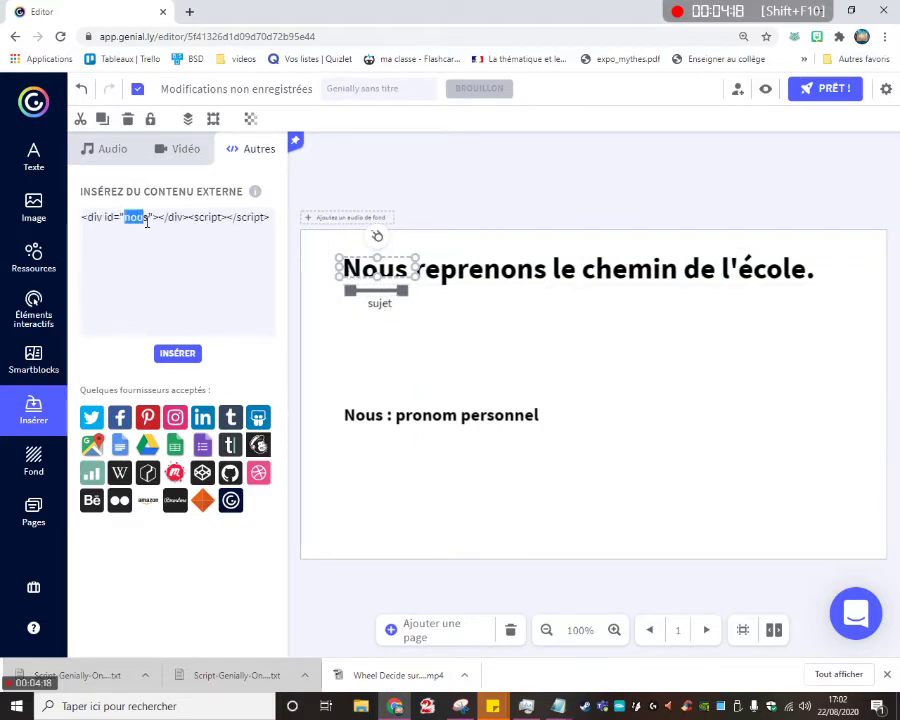
{"action": "type", "text": "sujet"}
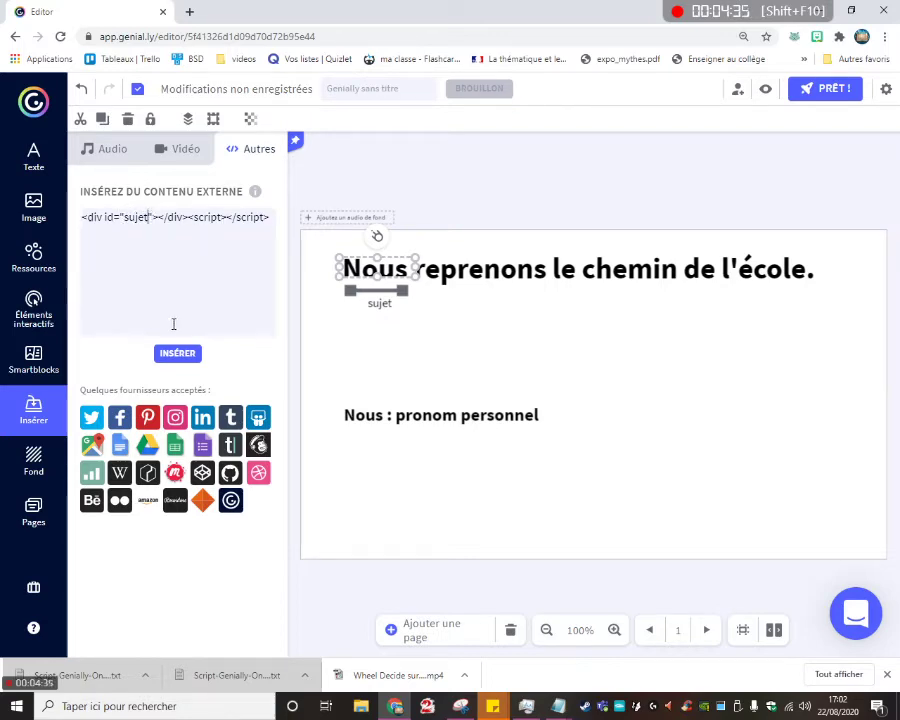
{"action": "left_click", "coordinate": [177, 353]}
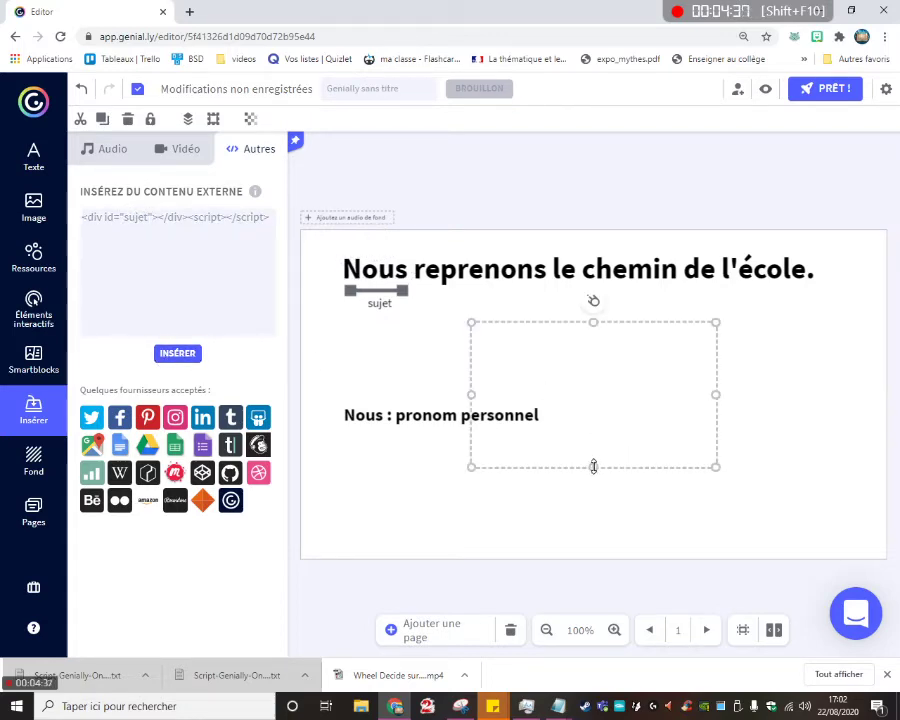
- Shrink the "sujet" block and place it over the line and "sujet" label under "Nous", matching the line's width
{"action": "left_click_drag", "start_coordinate": [594, 465], "coordinate": [584, 336]}
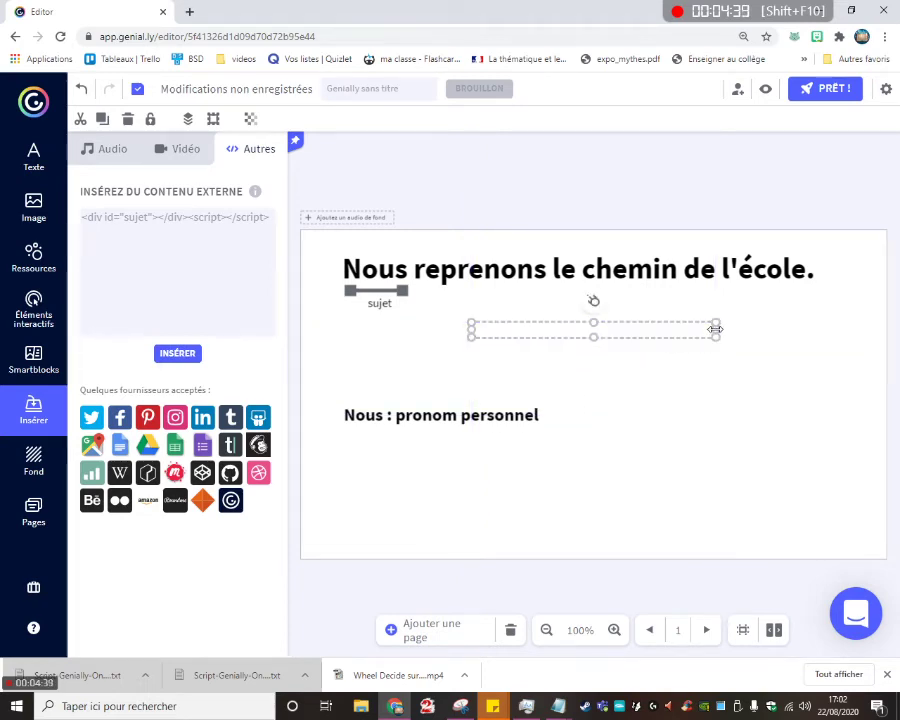
{"action": "left_click_drag", "start_coordinate": [715, 330], "coordinate": [384, 301]}
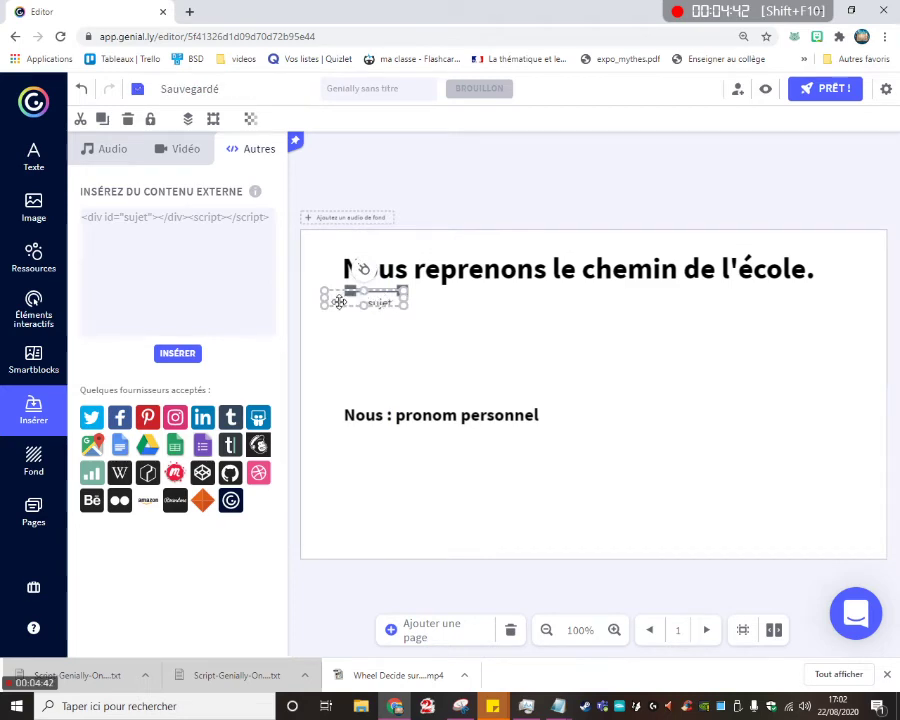
{"action": "left_click_drag", "start_coordinate": [322, 296], "coordinate": [351, 297]}
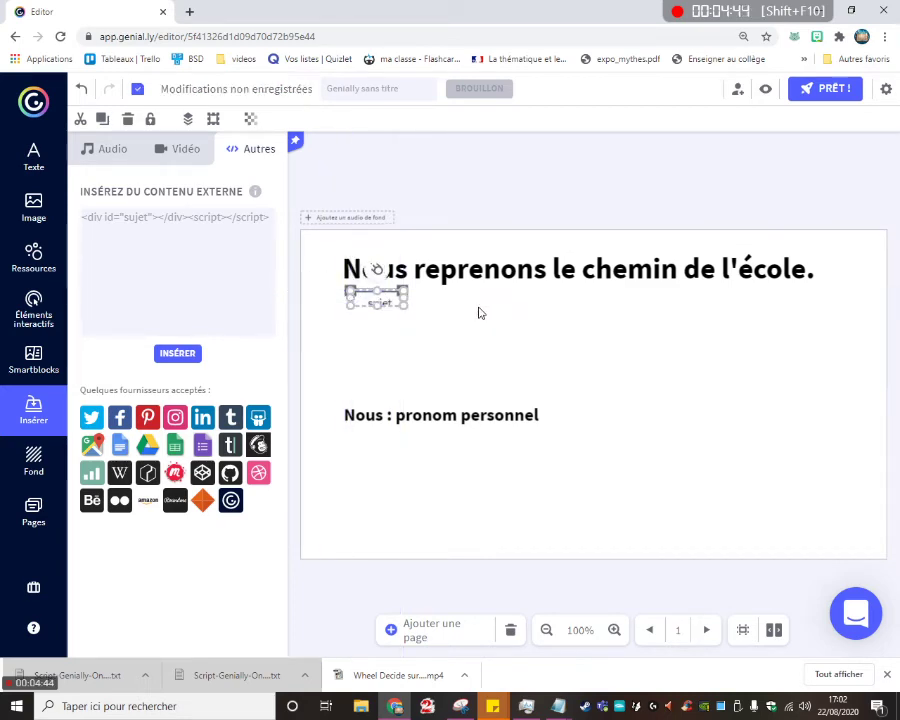
- Group the invisible "sujet" block with the line and the "sujet" label, then deselect the group
{"action": "left_click_drag", "start_coordinate": [439, 307], "coordinate": [386, 297]}
{"action": "key", "text": "ctrl+g"}
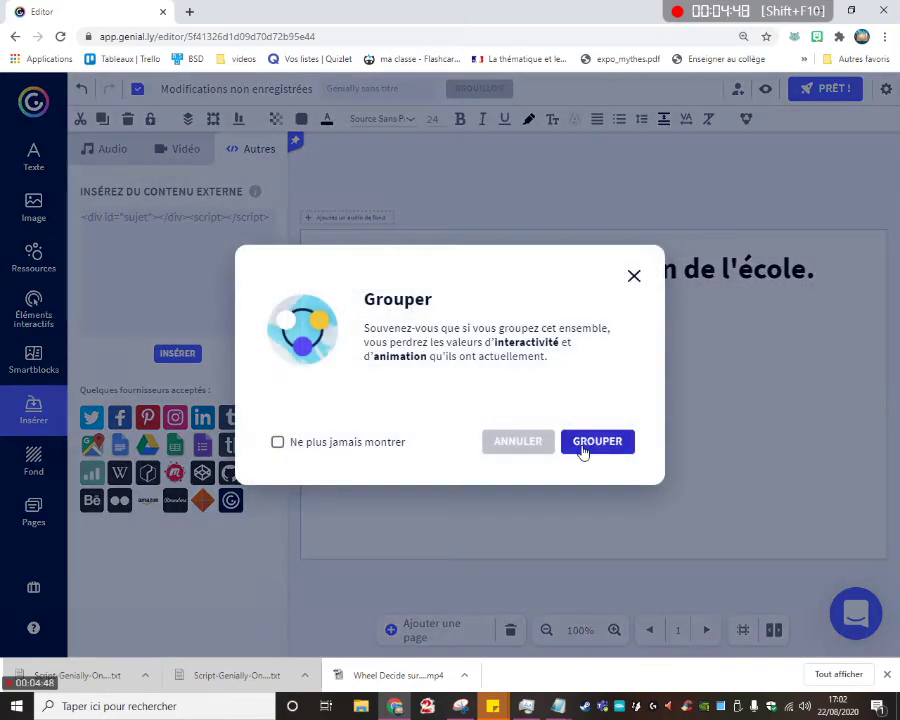
{"action": "left_click", "coordinate": [582, 446]}
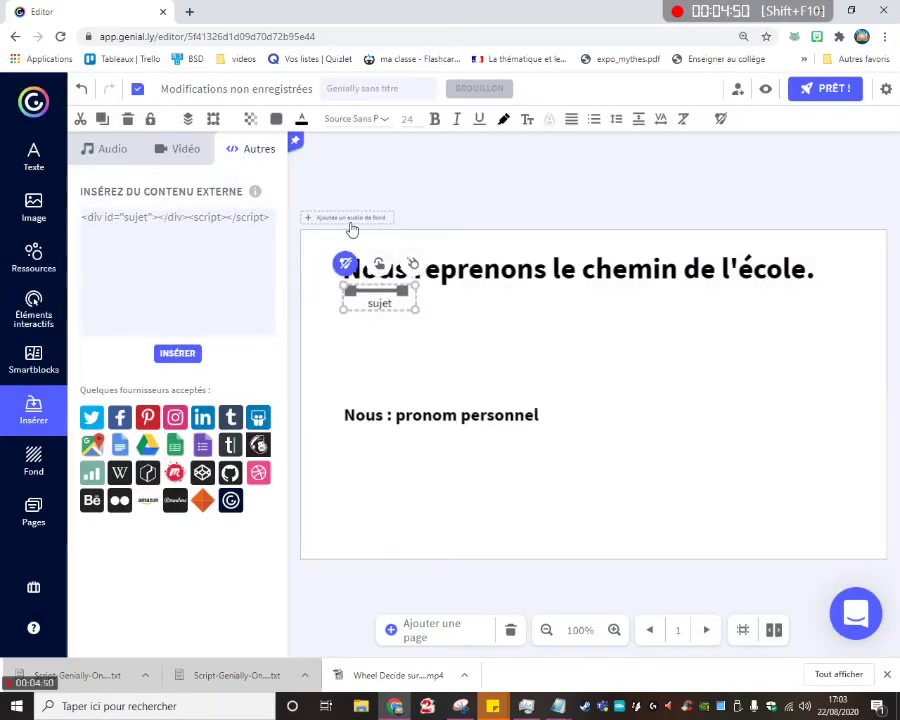
{"action": "left_click", "coordinate": [405, 220]}
{"action": "left_click", "coordinate": [760, 166]}
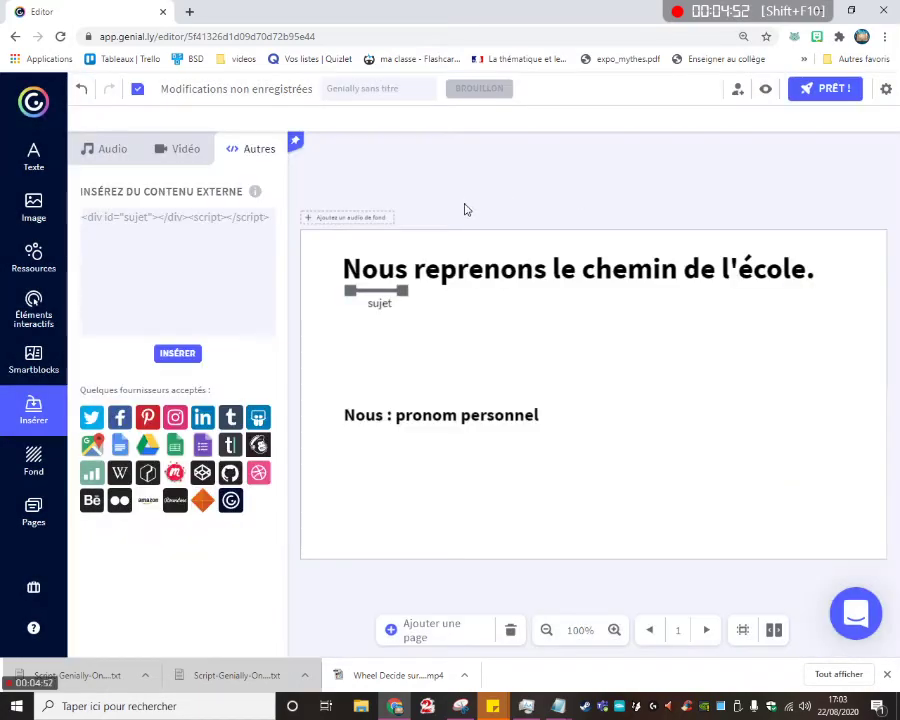
- Narrow the invisible block over "Nous" slightly so it ends closer to the word's last letter
{"action": "left_click", "coordinate": [382, 263]}
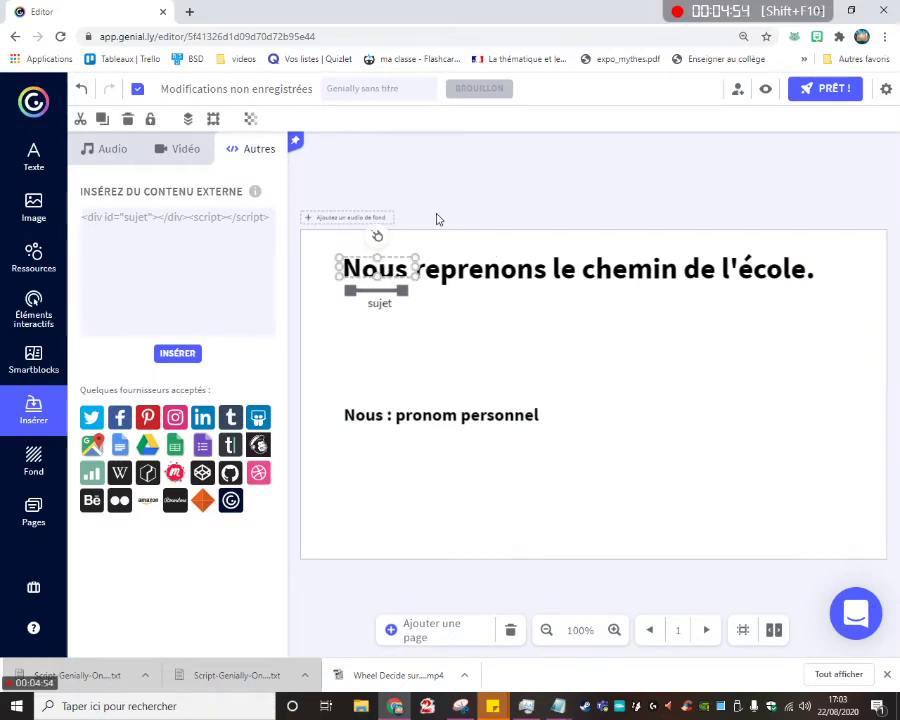
{"action": "left_click_drag", "start_coordinate": [417, 266], "coordinate": [411, 265]}
{"action": "left_click", "coordinate": [748, 270]}
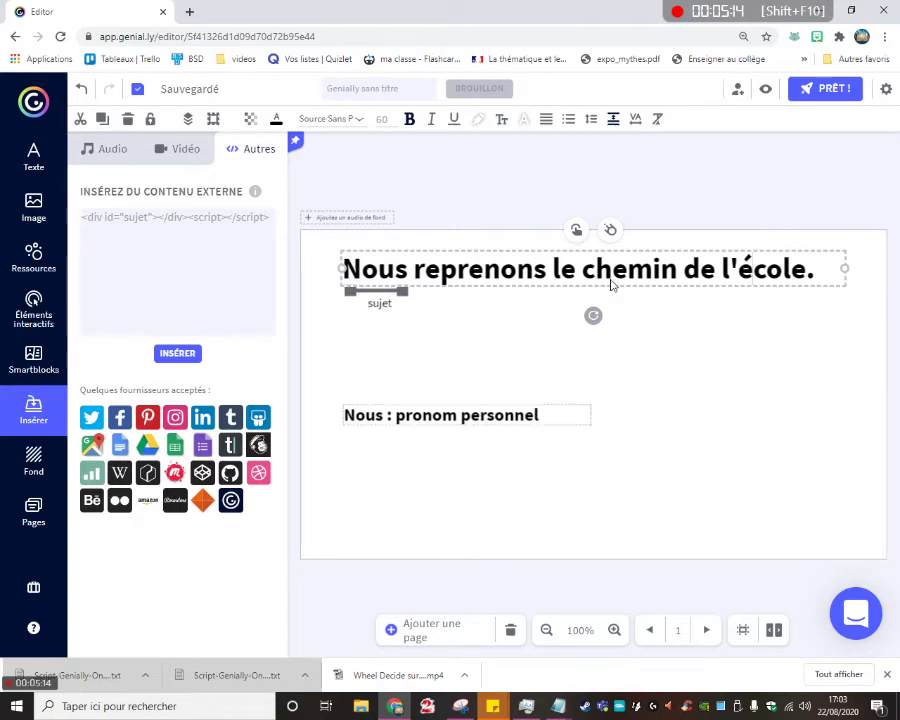
{"action": "left_click", "coordinate": [500, 184]}
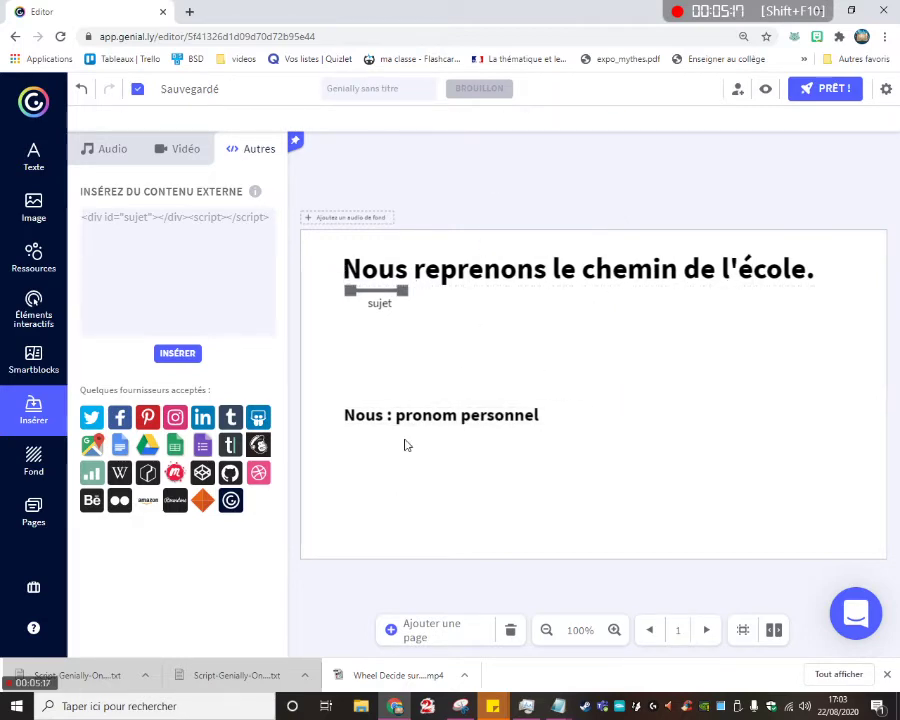
- Change the div id in the external content code to "pp" and insert it as a third block
{"action": "left_click", "coordinate": [145, 216]}
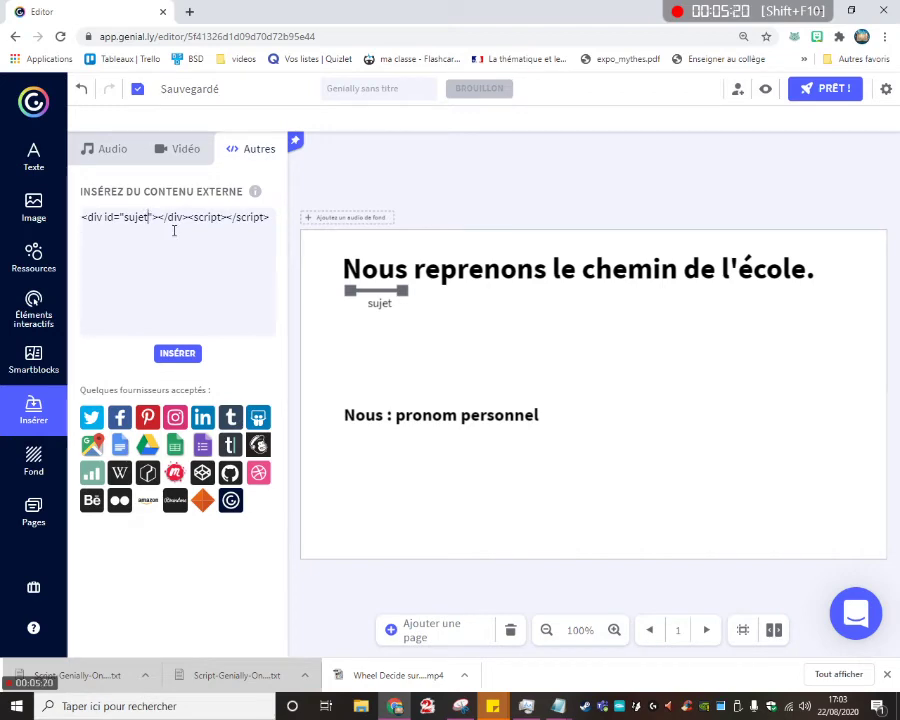
{"action": "key", "text": "BackSpace"}
{"action": "key", "text": "BackSpace"}
{"action": "key", "text": "BackSpace"}
{"action": "key", "text": "BackSpace"}
{"action": "key", "text": "BackSpace"}
{"action": "type", "text": "p"}
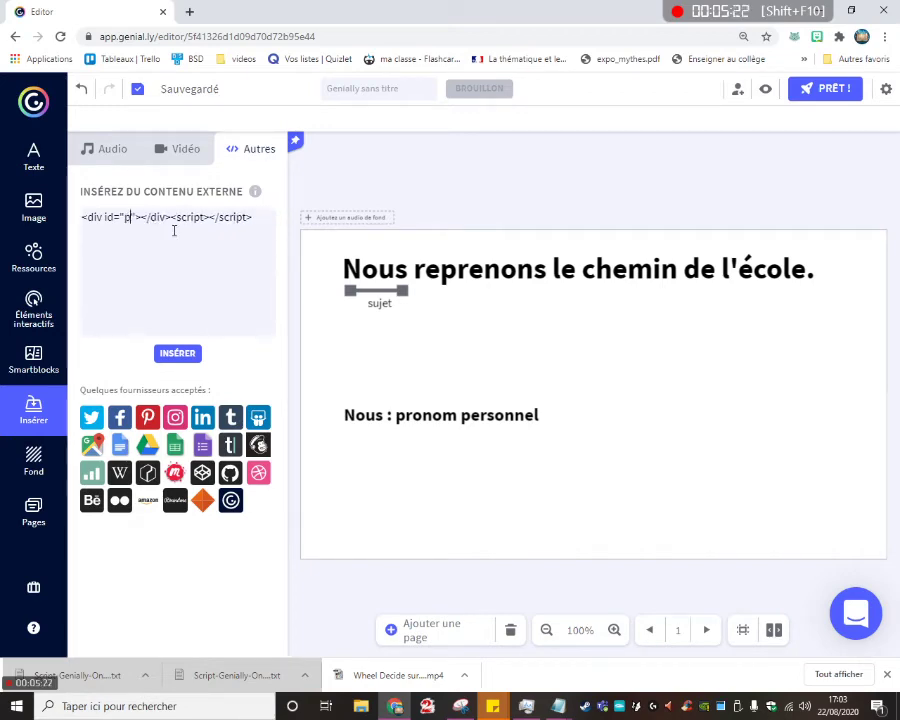
{"action": "type", "text": "p"}
{"action": "left_click", "coordinate": [177, 353]}
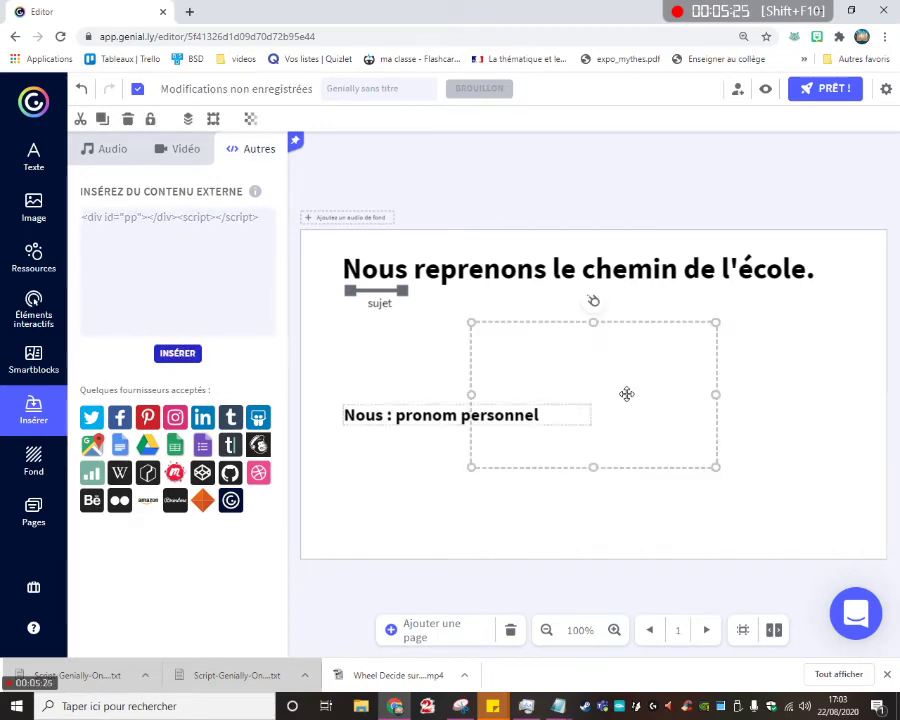
- Shrink the "pp" block and place it over the "Nous : pronom personnel" text, trimming its overhang before the text
{"action": "left_click_drag", "start_coordinate": [593, 322], "coordinate": [592, 412]}
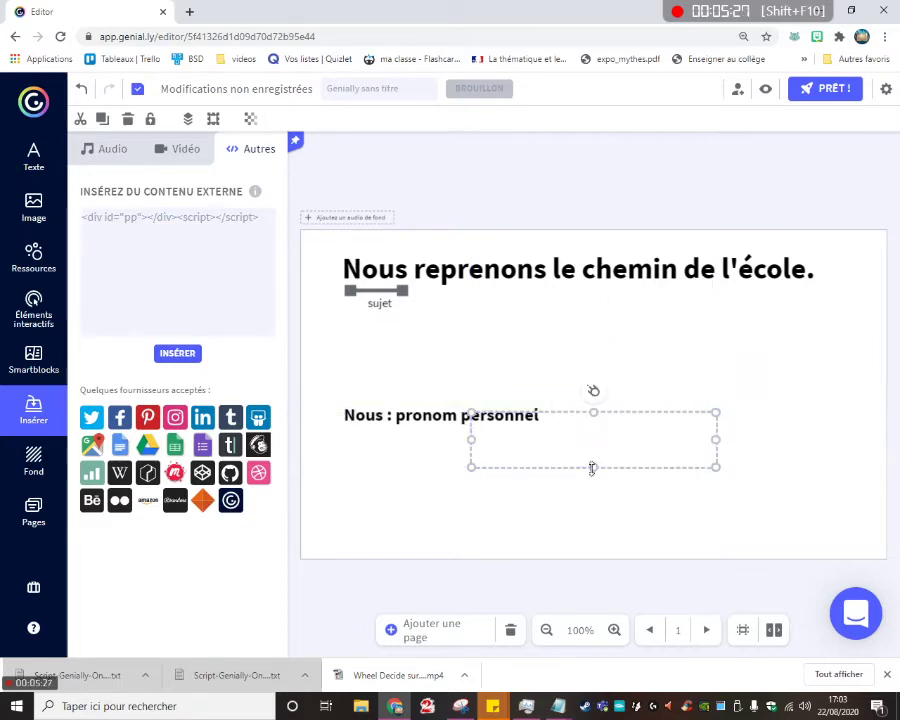
{"action": "left_click_drag", "start_coordinate": [594, 462], "coordinate": [428, 414]}
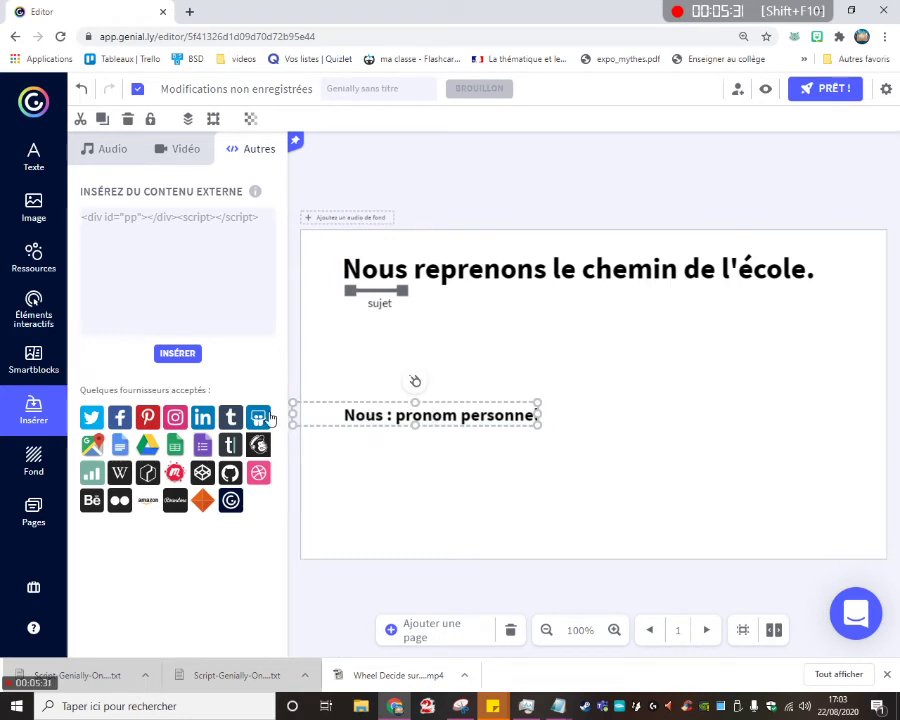
{"action": "left_click_drag", "start_coordinate": [290, 413], "coordinate": [350, 414]}
- Group the invisible "pp" block with the "Nous : pronom personnel" text
{"action": "left_click_drag", "start_coordinate": [561, 411], "coordinate": [504, 422]}
{"action": "left_click_drag", "start_coordinate": [443, 427], "coordinate": [500, 417]}
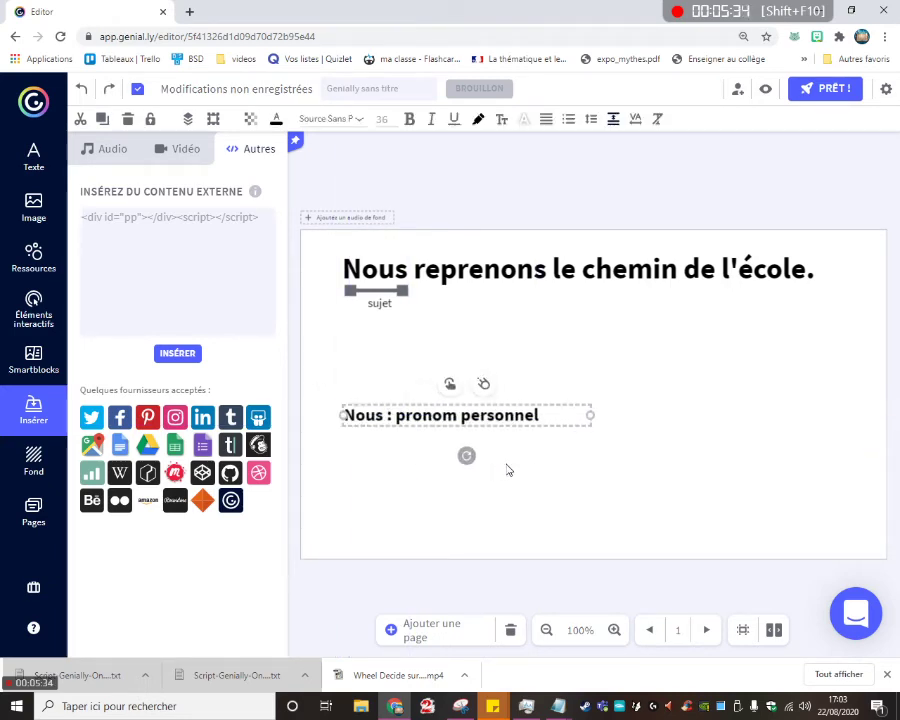
{"action": "mouse_move", "coordinate": [508, 466]}
{"action": "left_mouse_down"}
{"action": "mouse_move", "coordinate": [510, 421]}
{"action": "mouse_move", "coordinate": [520, 414]}
{"action": "left_mouse_up"}
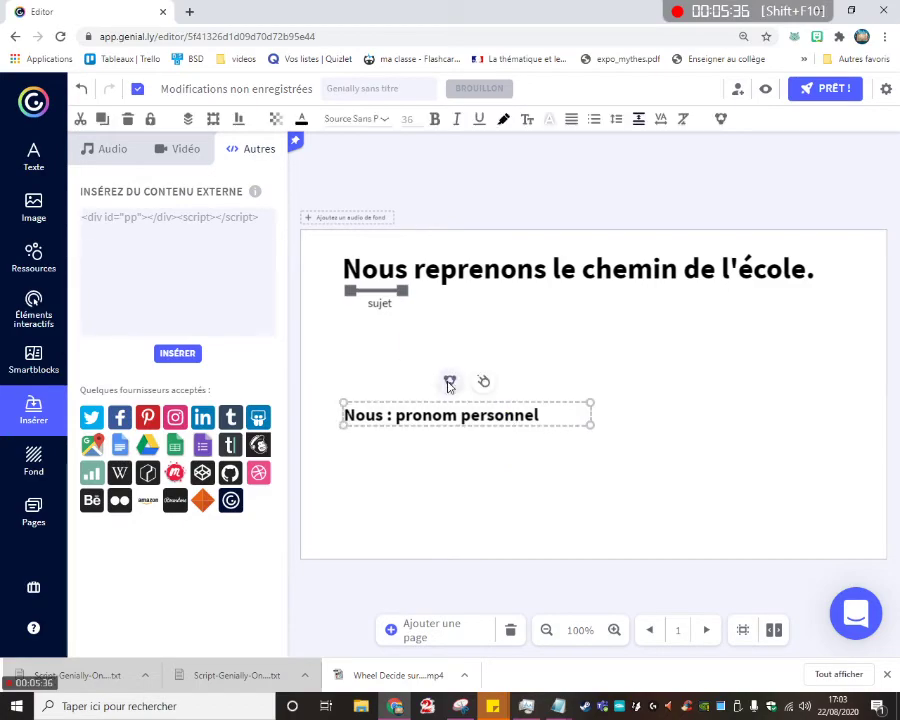
{"action": "left_click", "coordinate": [450, 380]}
{"action": "left_click", "coordinate": [588, 450]}
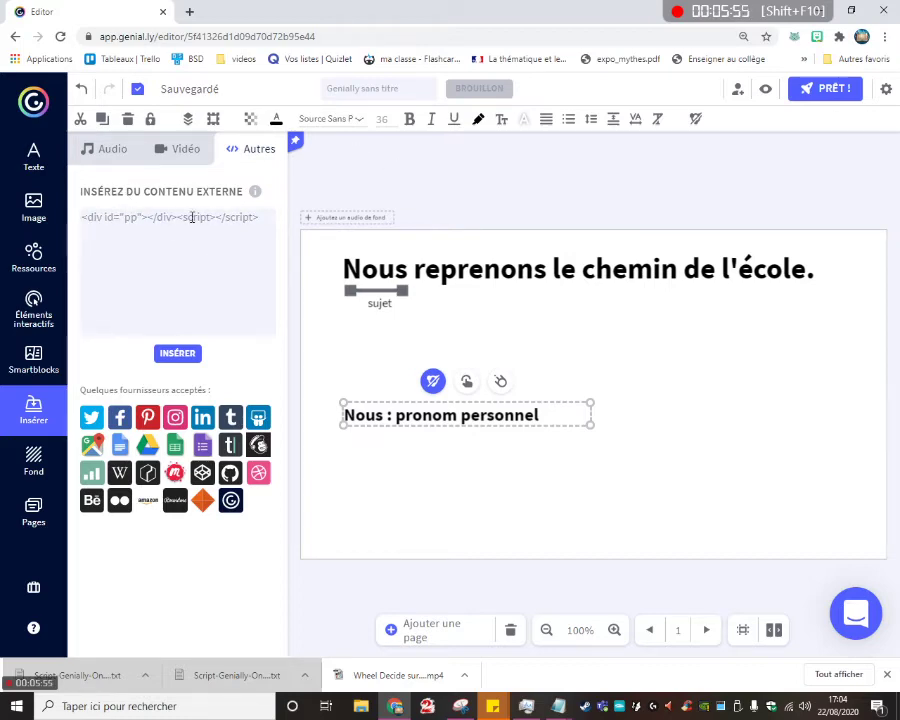
- Switch to Script-Genially-OnMouseEvent (3).txt in Notepad, select the whole script and return to the Genially editor
{"action": "mouse_move", "coordinate": [558, 706]}
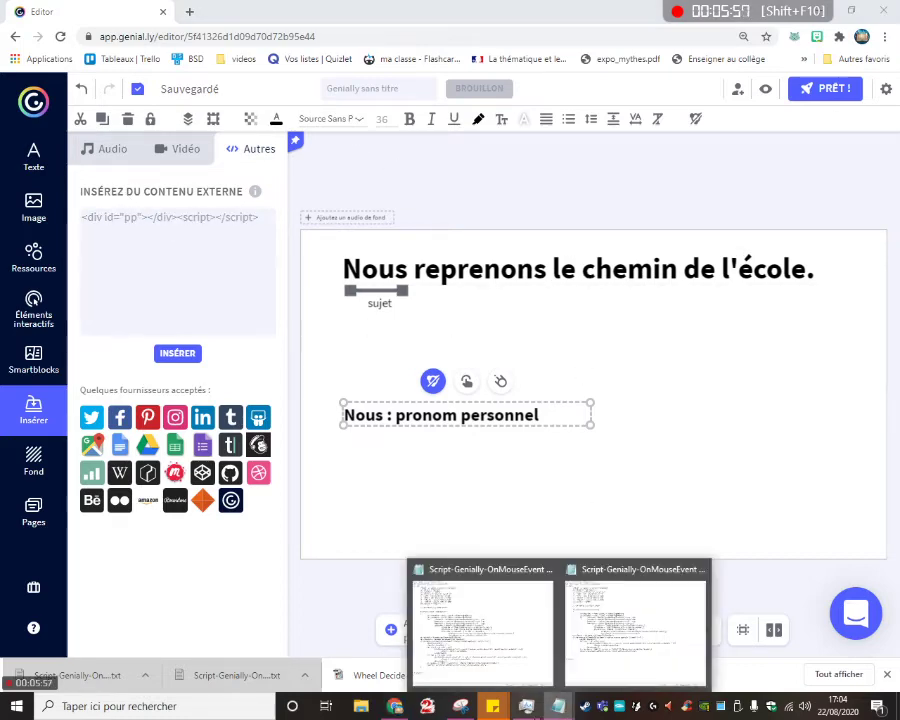
{"action": "left_click", "coordinate": [520, 600]}
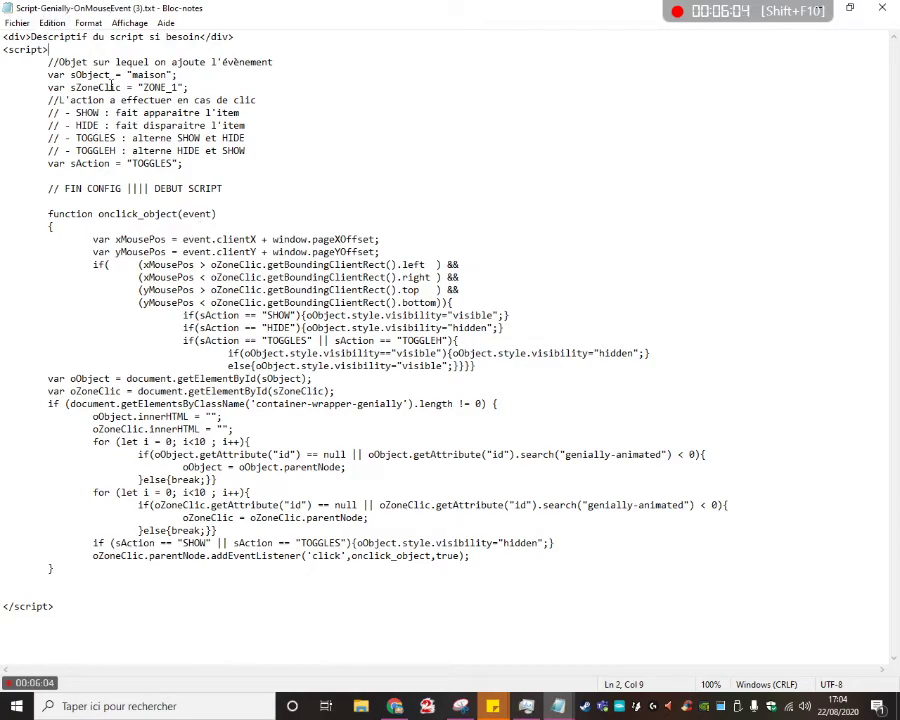
{"action": "key", "text": "ctrl+a"}
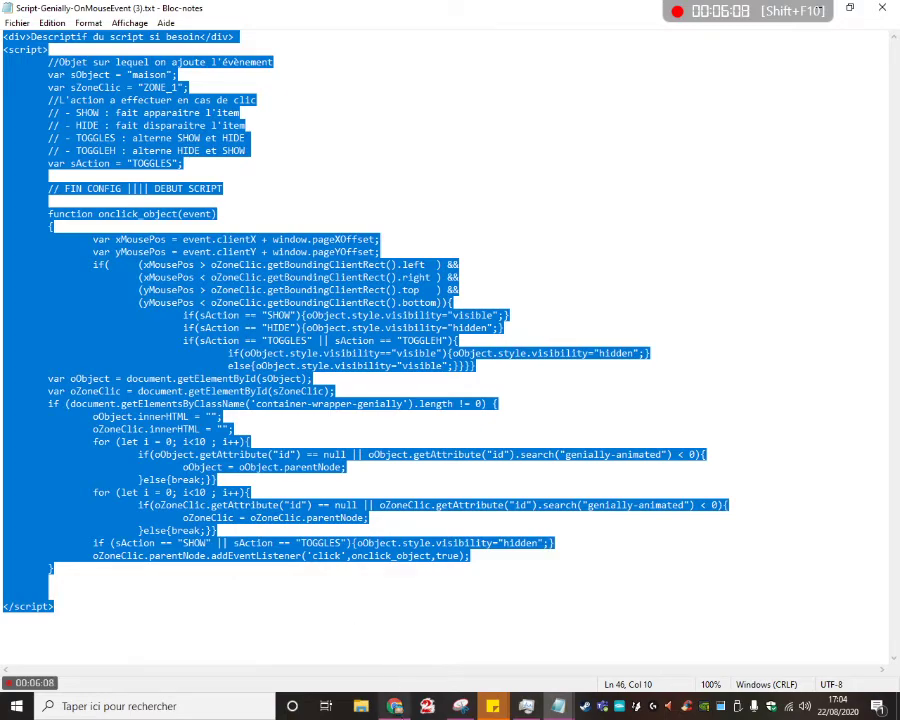
{"action": "left_click", "coordinate": [396, 706]}
- Try to replace the "pp" code in the external content field with the script
{"action": "left_click", "coordinate": [134, 218]}
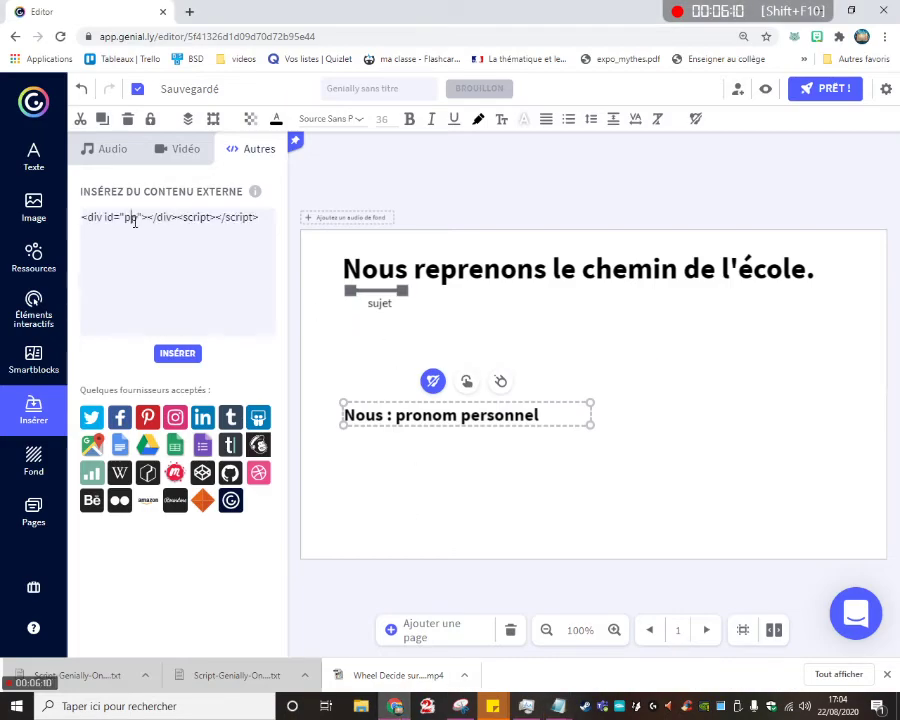
{"action": "key", "text": "ctrl+a"}
{"action": "key", "text": "ctrl+c"}
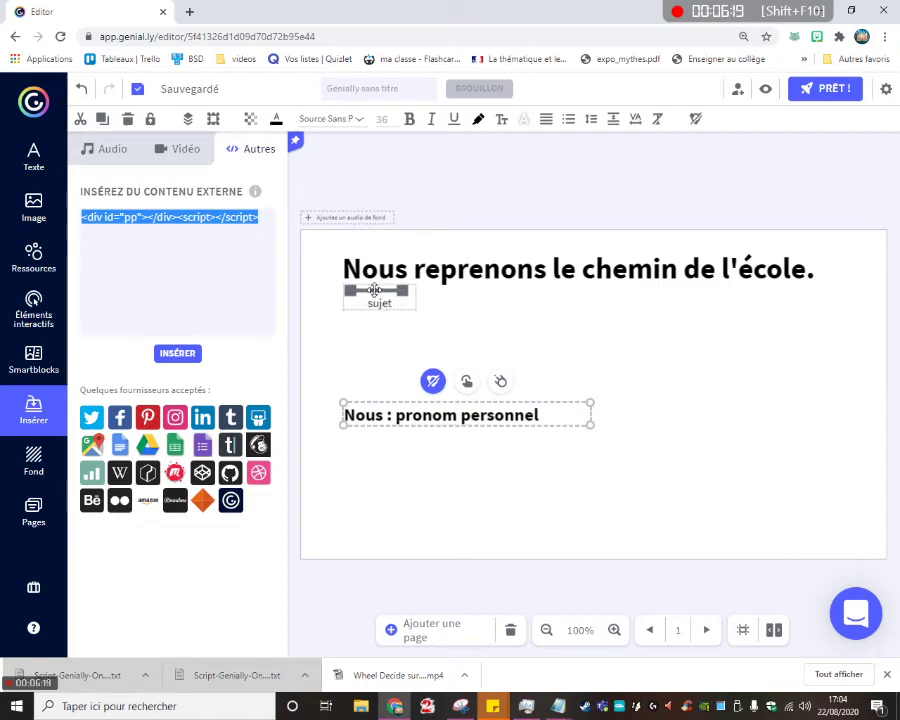
{"action": "triple_click", "coordinate": [171, 242]}
{"action": "key", "text": "ctrl+v"}
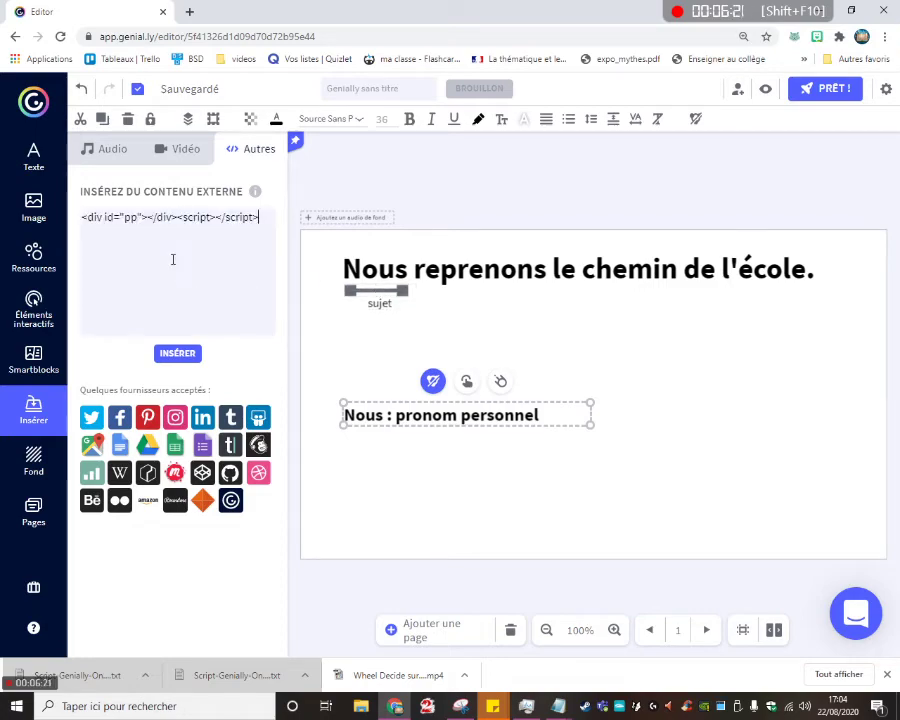
- Copy the whole script from the Notepad file and replace the "pp" code in Genially's external content field with it
{"action": "mouse_move", "coordinate": [558, 706]}
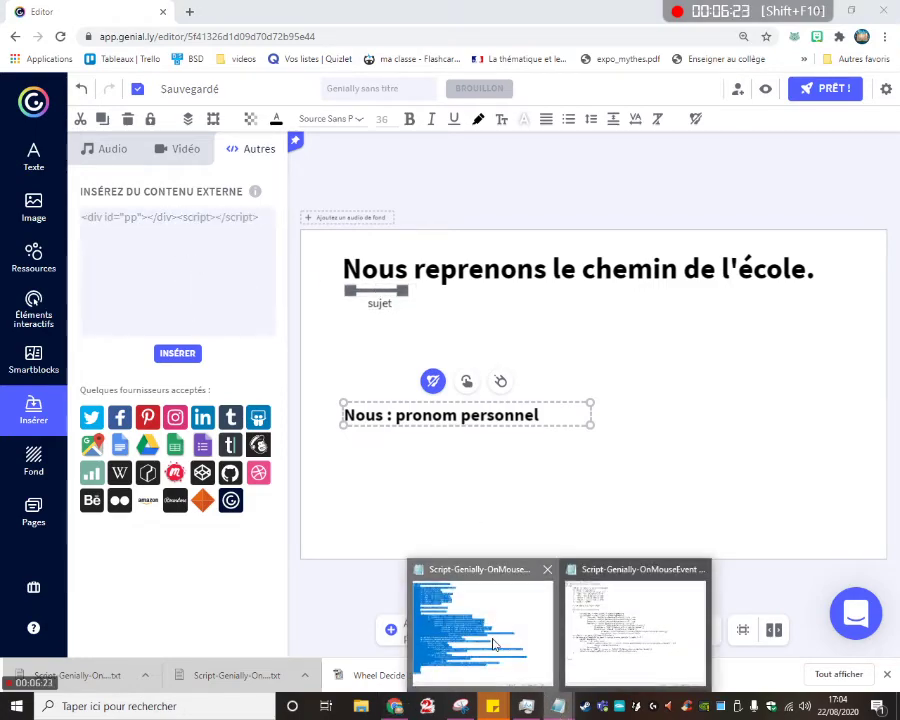
{"action": "left_click", "coordinate": [461, 608]}
{"action": "left_click", "coordinate": [396, 706]}
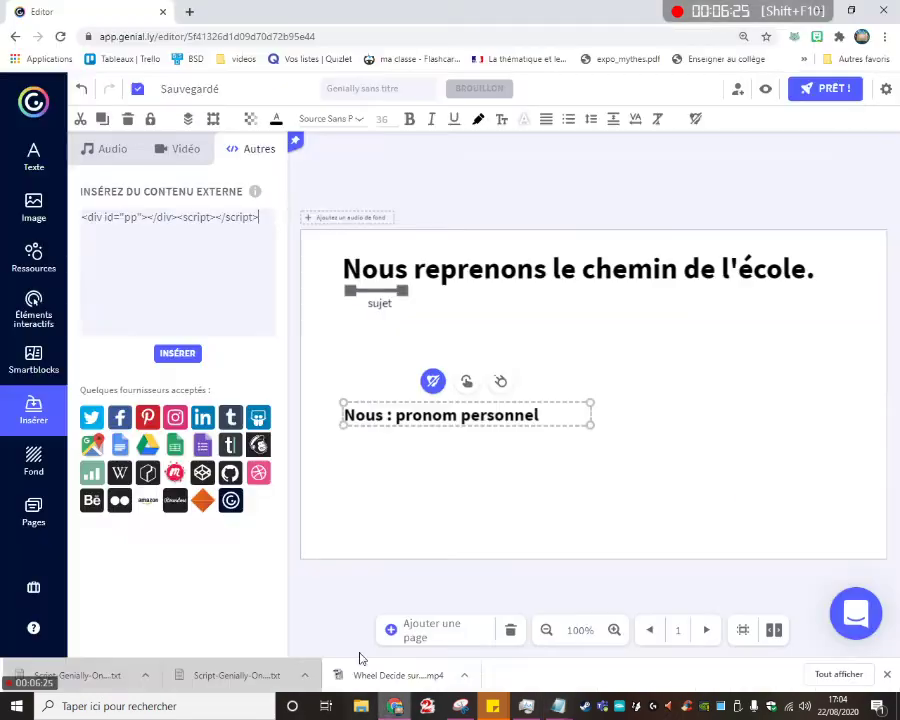
{"action": "key", "text": "ctrl+a"}
{"action": "key", "text": "ctrl+v"}
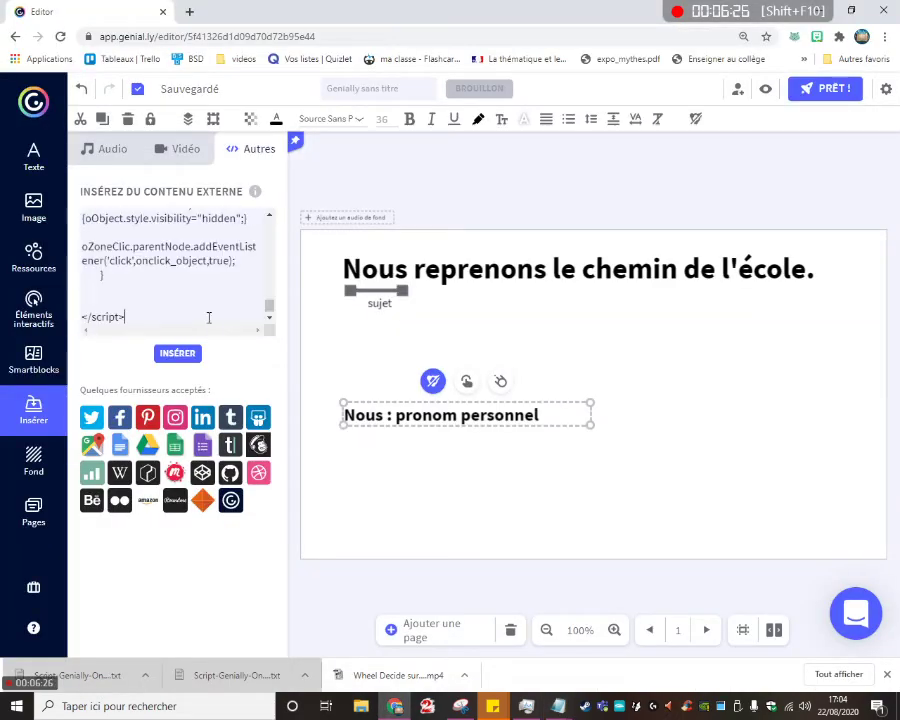
- In the pasted script, set the sObject variable to "pp" and the sZoneClic variable to "nous"
{"action": "scroll", "coordinate": [266, 240], "scroll_direction": "up", "scroll_amount": 10}
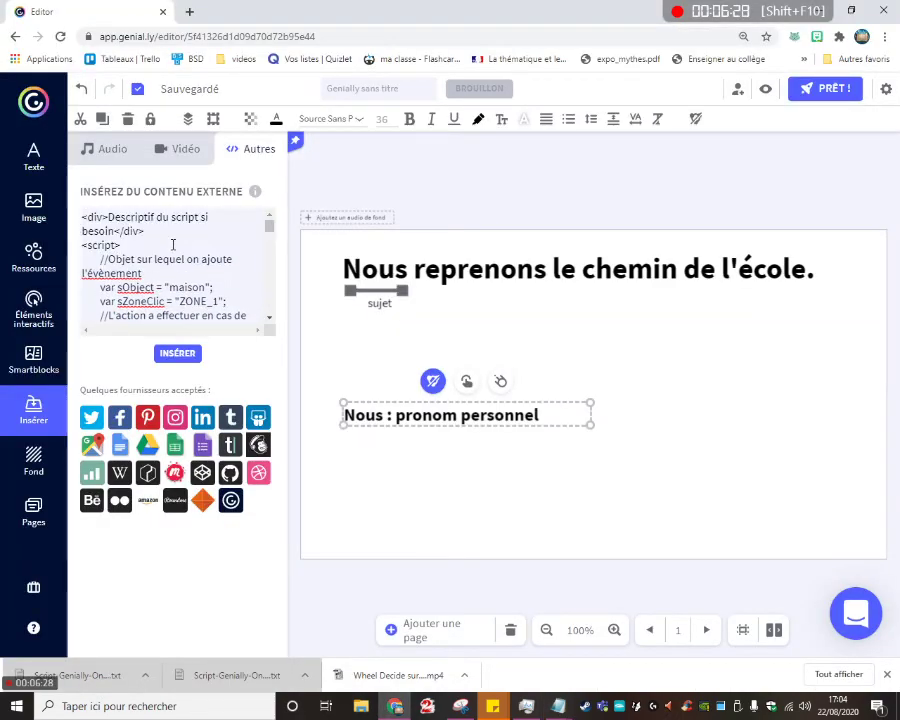
{"action": "scroll", "coordinate": [266, 240], "scroll_direction": "down", "scroll_amount": 2}
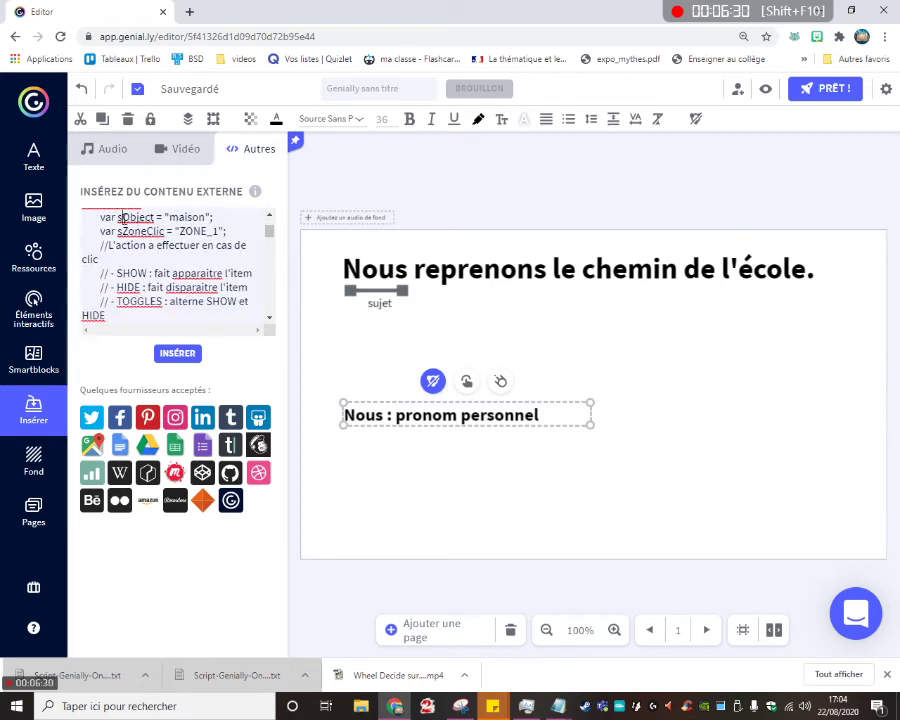
{"action": "left_click_drag", "start_coordinate": [123, 217], "coordinate": [145, 217]}
{"action": "left_click", "coordinate": [141, 288]}
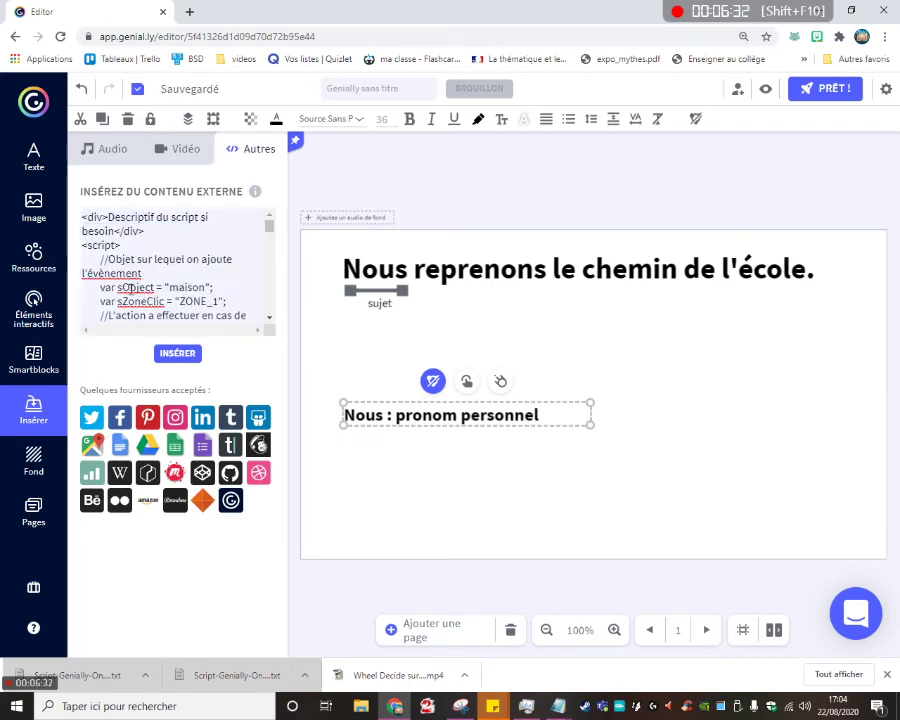
{"action": "left_click_drag", "start_coordinate": [168, 287], "coordinate": [203, 287]}
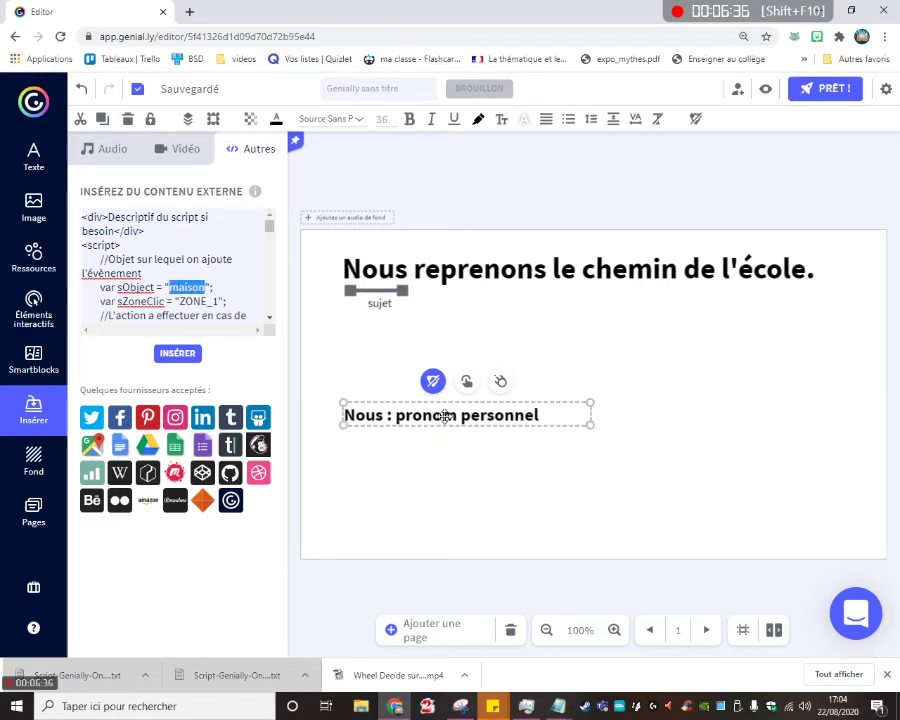
{"action": "type", "text": "pp"}
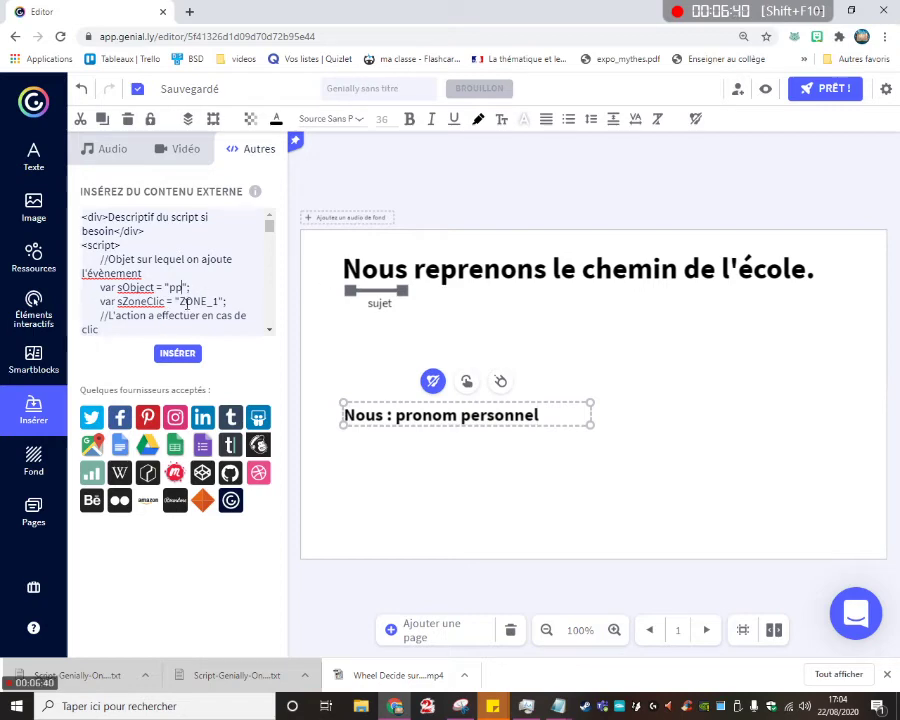
{"action": "left_click_drag", "start_coordinate": [180, 301], "coordinate": [217, 301]}
{"action": "type", "text": "nous"}
- Set the script's sAction variable to "SHOW" and insert the script on the page
{"action": "scroll", "coordinate": [175, 300], "scroll_direction": "down", "scroll_amount": 2}
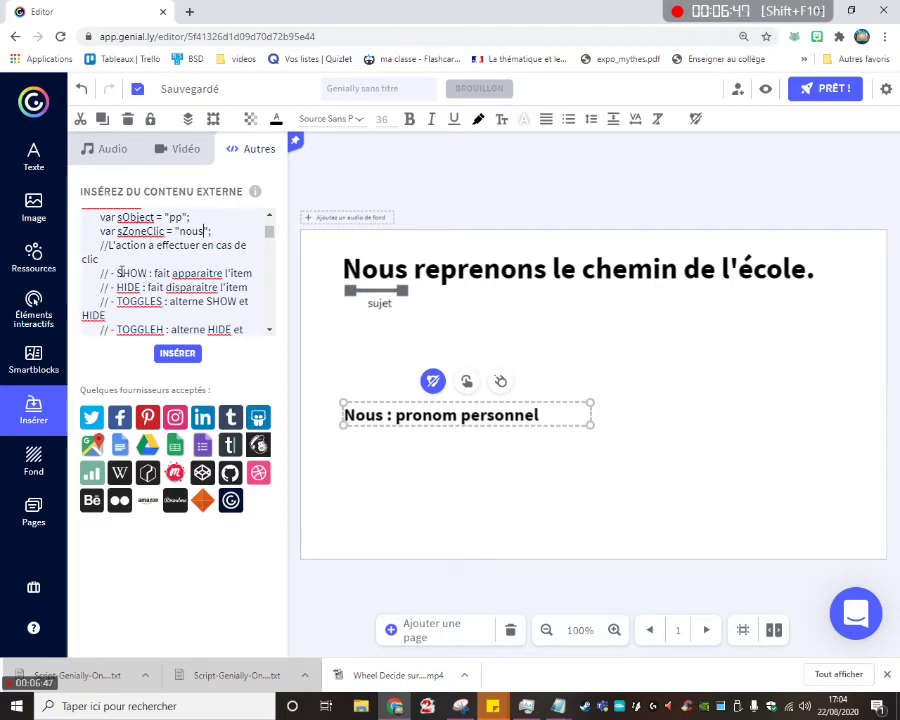
{"action": "scroll", "coordinate": [186, 250], "scroll_direction": "down", "scroll_amount": 2}
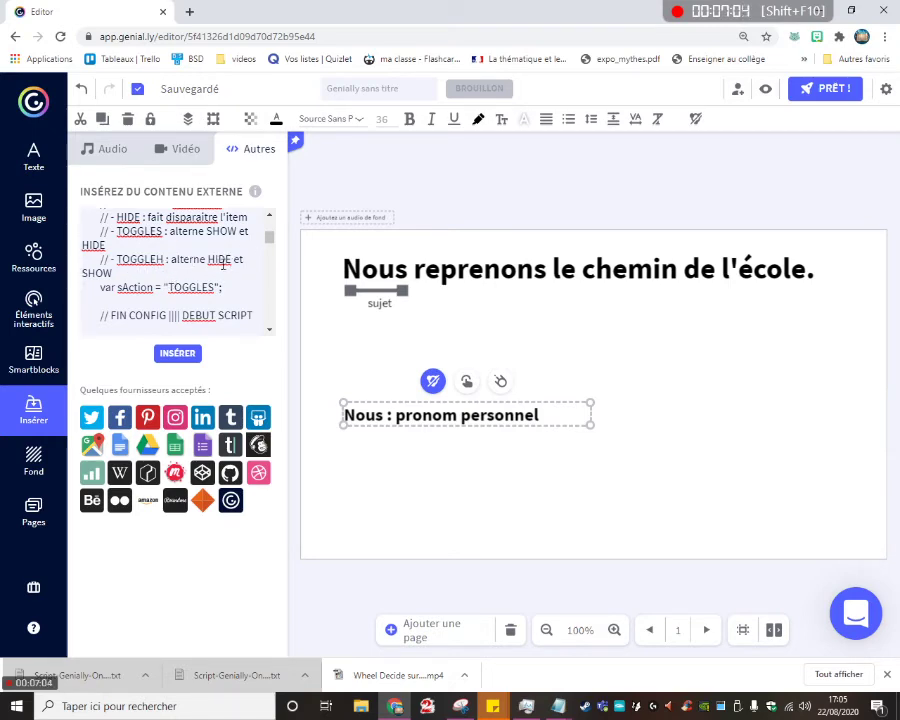
{"action": "double_click", "coordinate": [205, 287]}
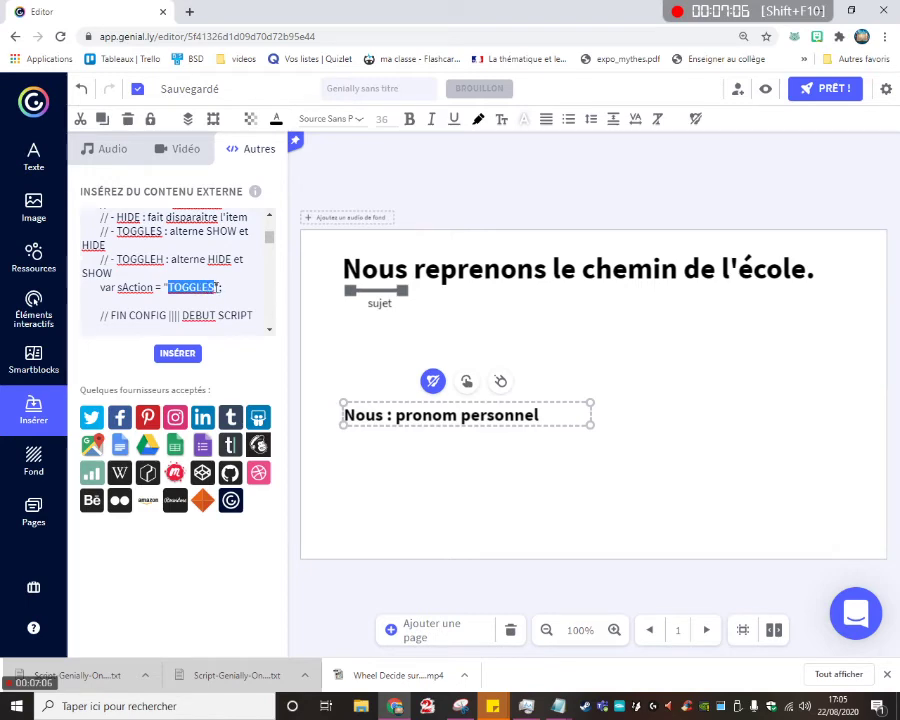
{"action": "type", "text": "S"}
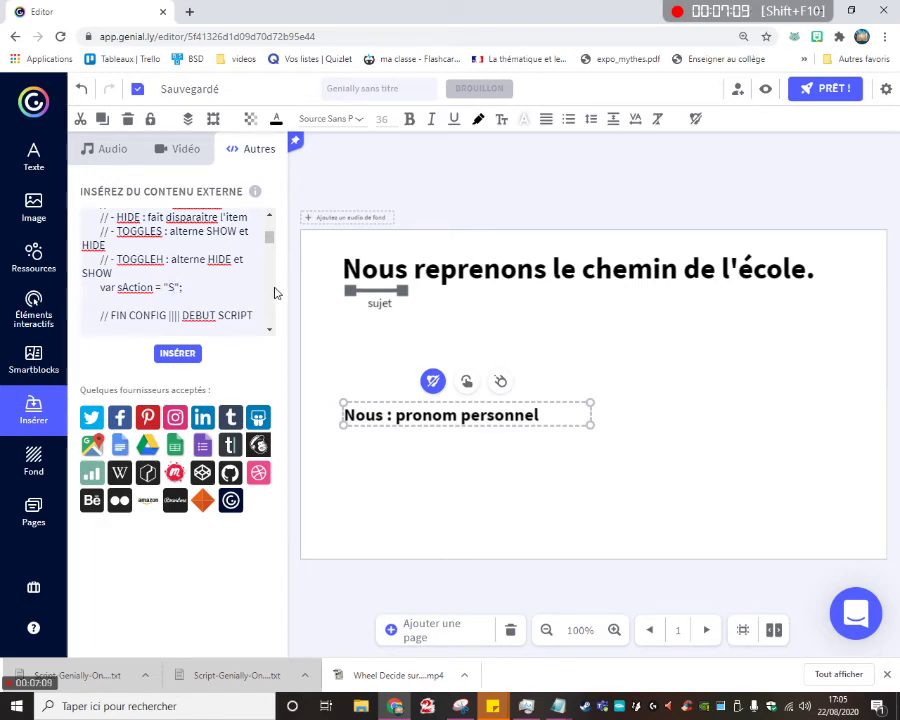
{"action": "type", "text": "HOW"}
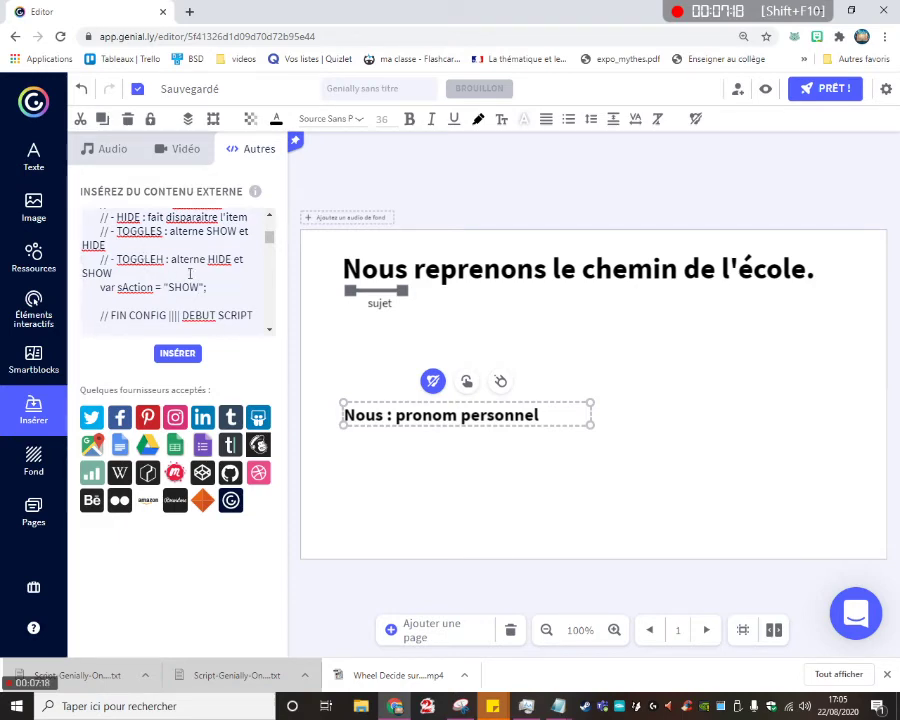
{"action": "left_click", "coordinate": [180, 357]}
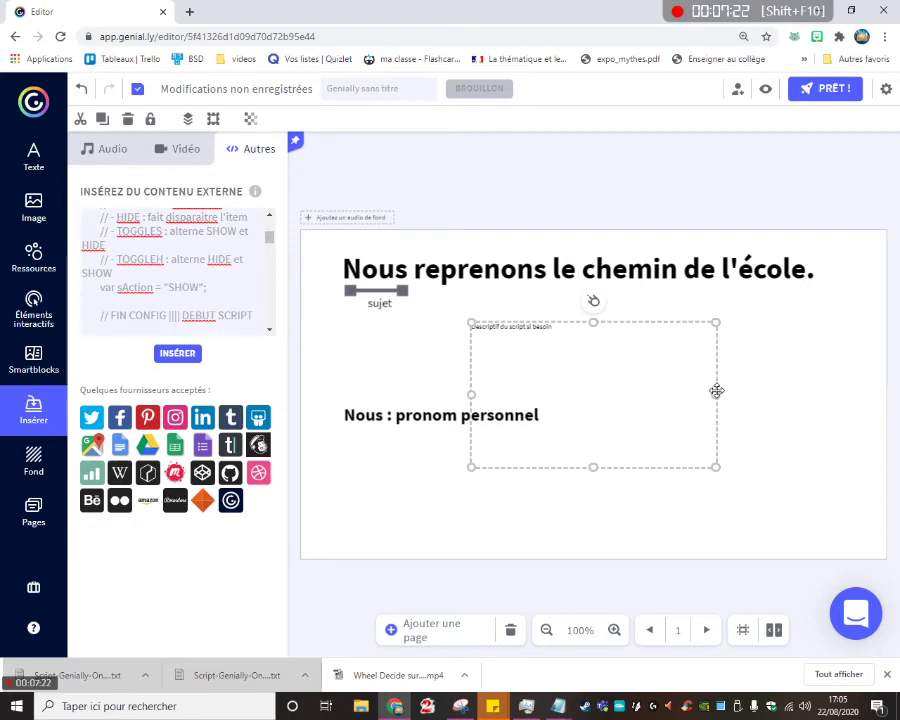
- Shrink the inserted script block and place it over the page's upper-left corner, above the sentence
{"action": "left_click_drag", "start_coordinate": [716, 394], "coordinate": [544, 392]}
{"action": "left_click_drag", "start_coordinate": [504, 342], "coordinate": [341, 205]}
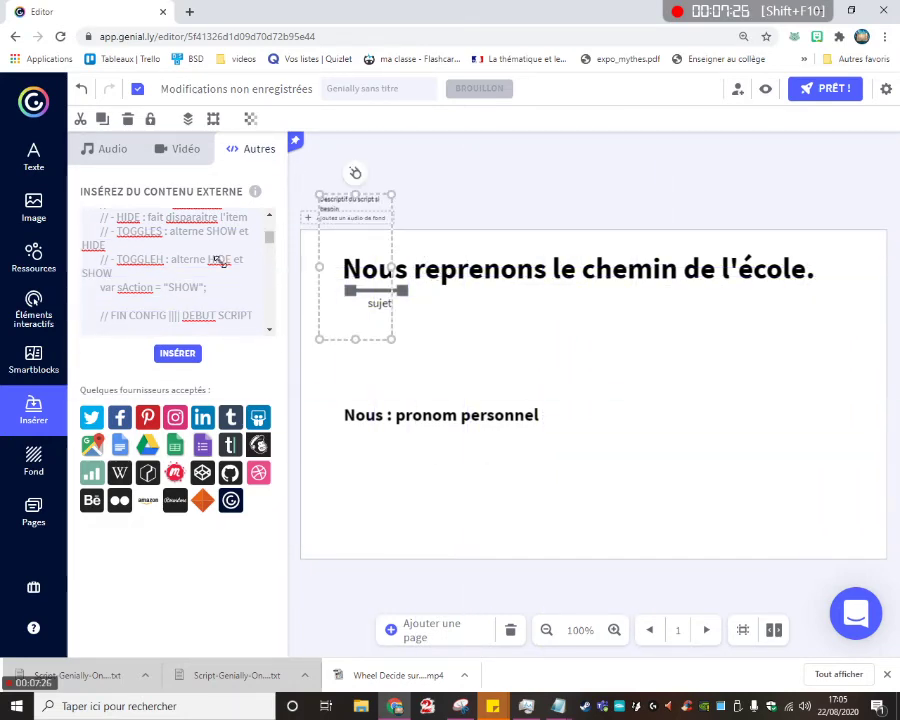
{"action": "scroll", "coordinate": [160, 270], "scroll_direction": "up", "scroll_amount": 5}
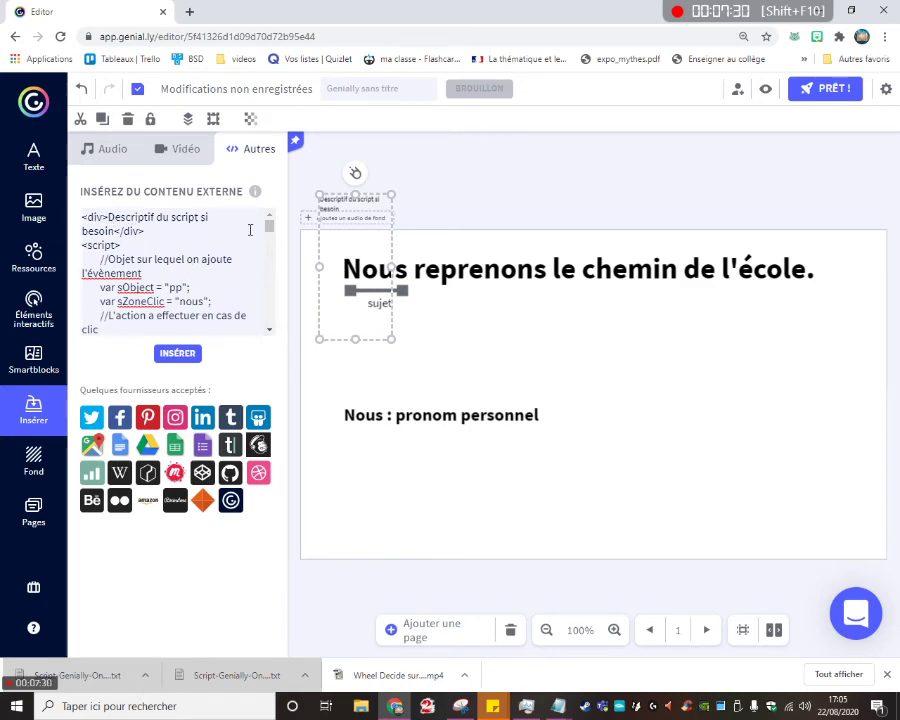
{"action": "left_click_drag", "start_coordinate": [366, 200], "coordinate": [361, 207]}
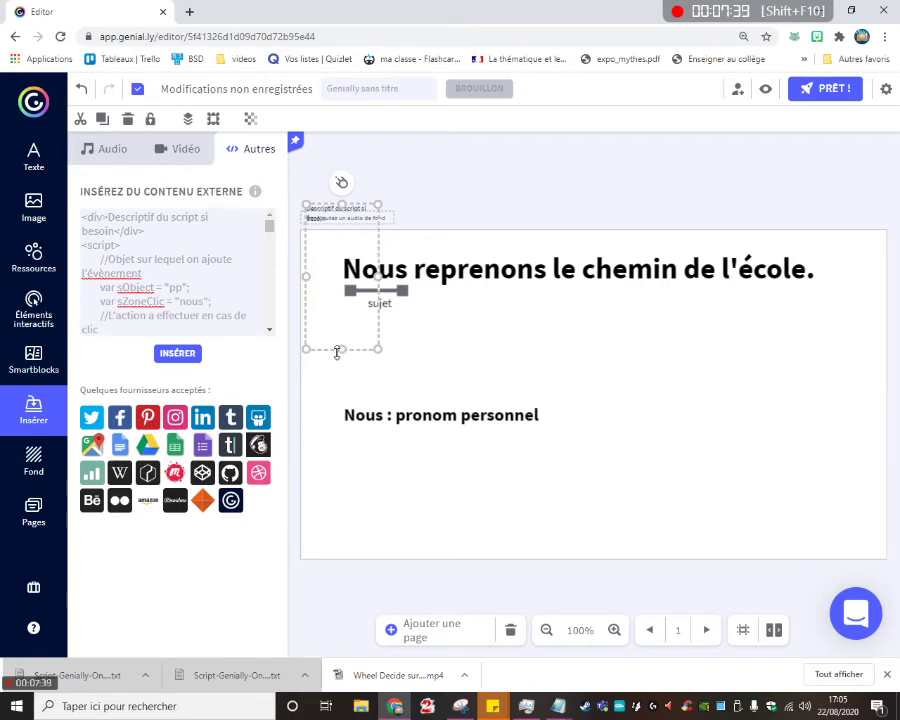
{"action": "left_click_drag", "start_coordinate": [337, 352], "coordinate": [341, 258]}
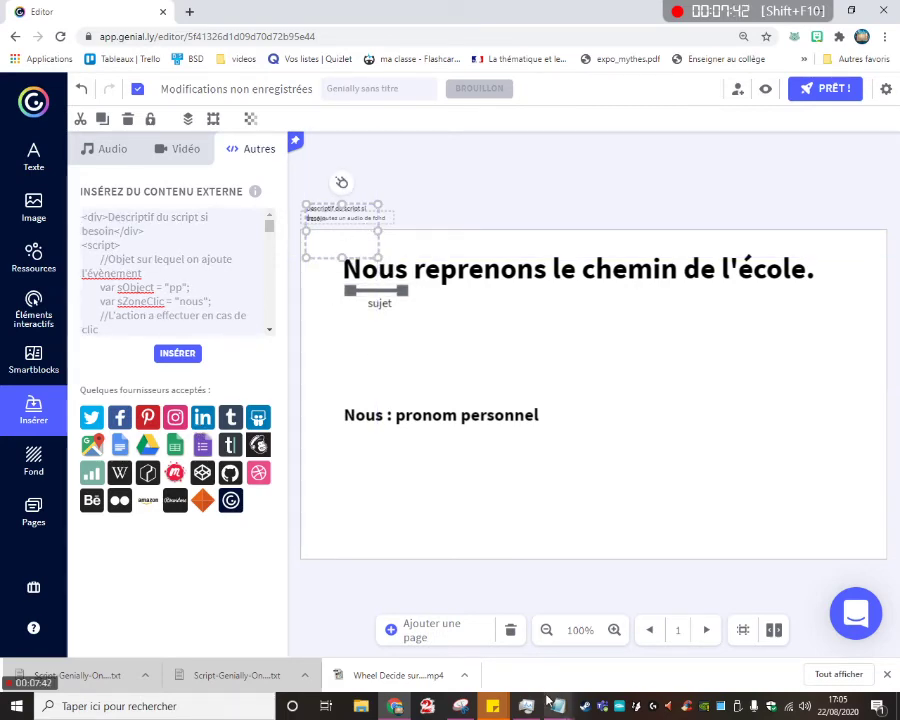
- Copy the whole script from Script-Genially-OnMouseEvent (4).txt in Notepad and replace the code in Genially's external content field with it
{"action": "mouse_move", "coordinate": [558, 706]}
{"action": "left_click", "coordinate": [600, 640]}
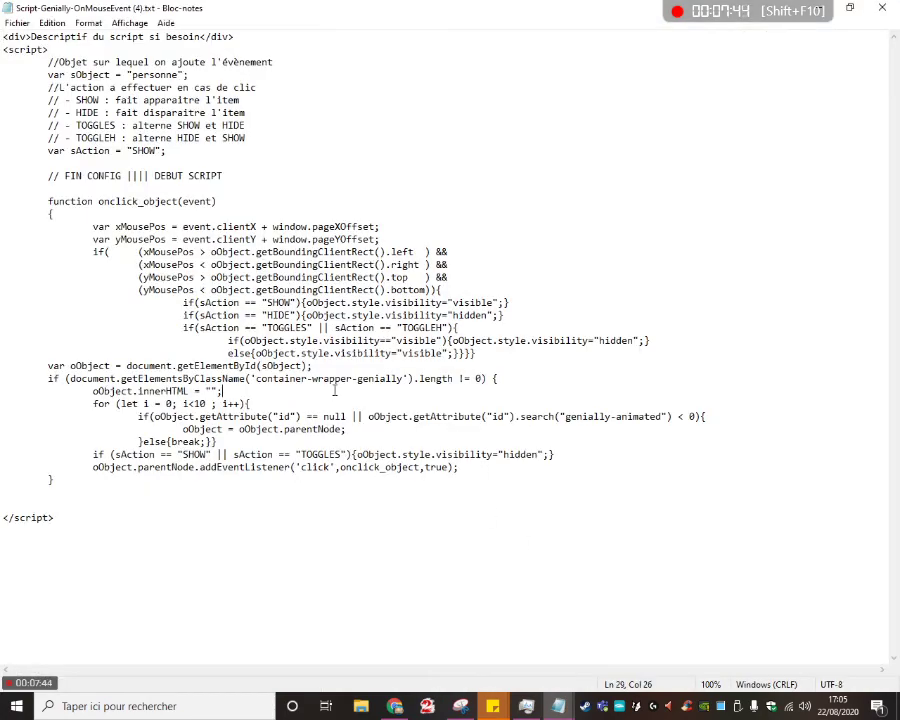
{"action": "key", "text": "ctrl+a"}
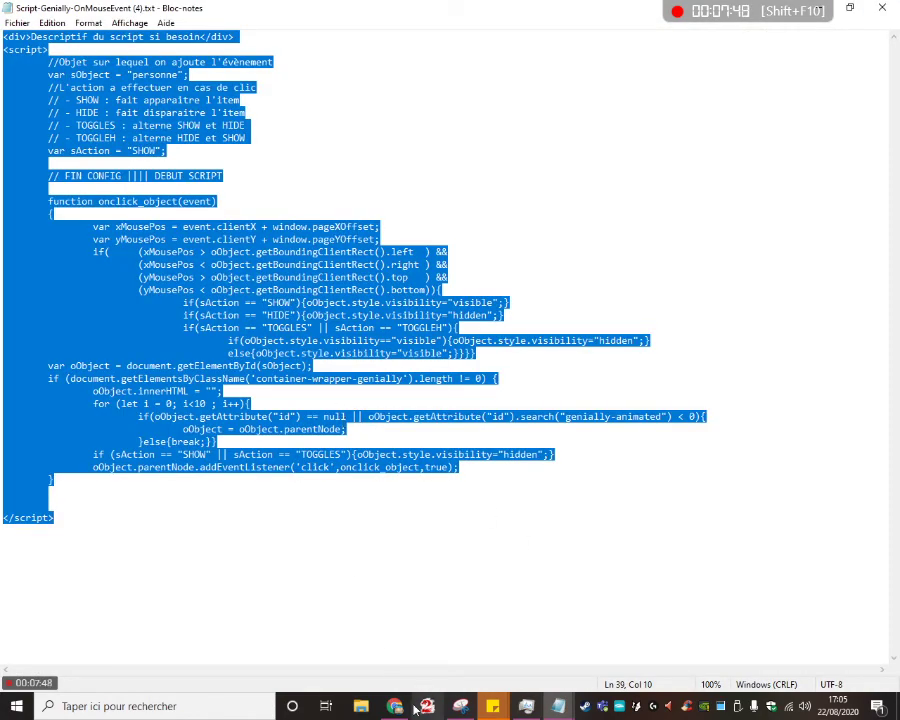
{"action": "key", "text": "alt+Tab"}
{"action": "left_click", "coordinate": [201, 287]}
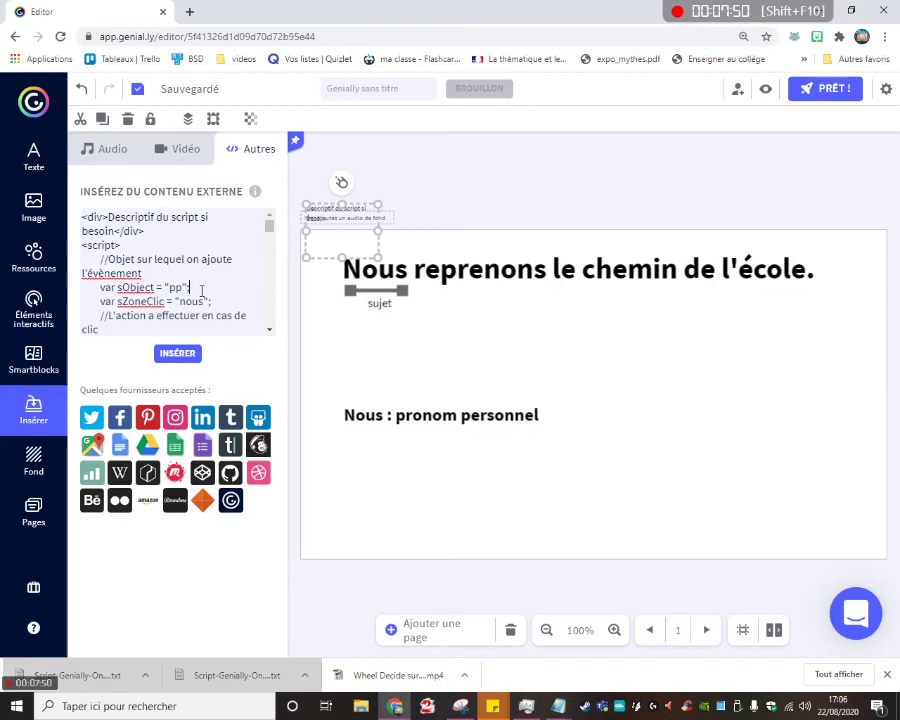
{"action": "triple_click", "coordinate": [201, 287]}
{"action": "key", "text": "ctrl+a"}
{"action": "key", "text": "ctrl+v"}
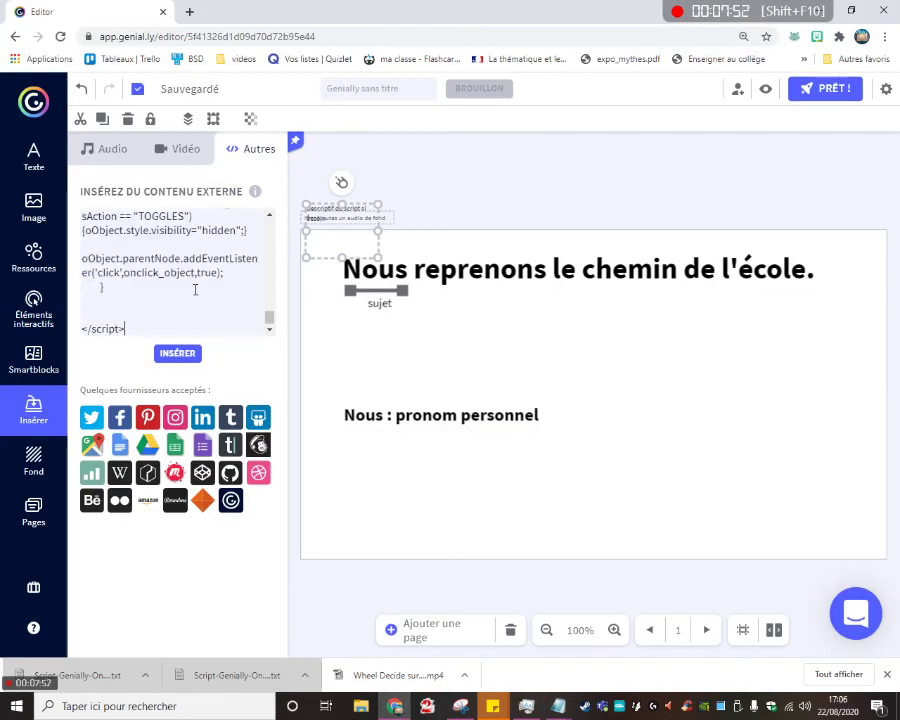
- Set the sObject variable in the new script to "sujet"
{"action": "scroll", "coordinate": [196, 288], "scroll_direction": "up", "scroll_amount": 10}
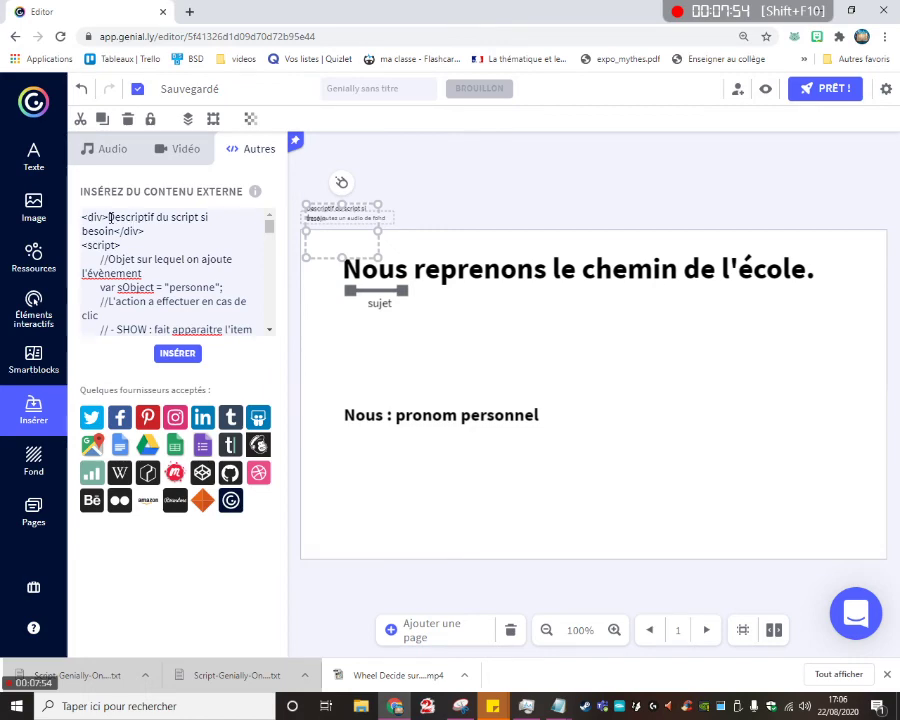
{"action": "left_click_drag", "start_coordinate": [108, 217], "coordinate": [122, 219]}
{"action": "scroll", "coordinate": [133, 257], "scroll_direction": "down", "scroll_amount": 2}
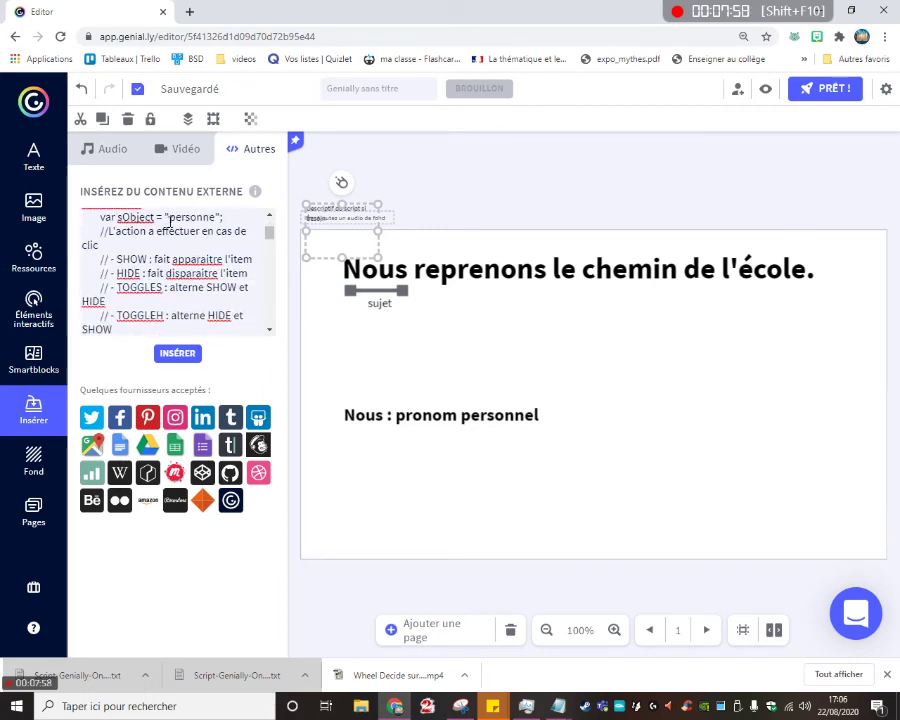
{"action": "left_click_drag", "start_coordinate": [169, 221], "coordinate": [216, 287]}
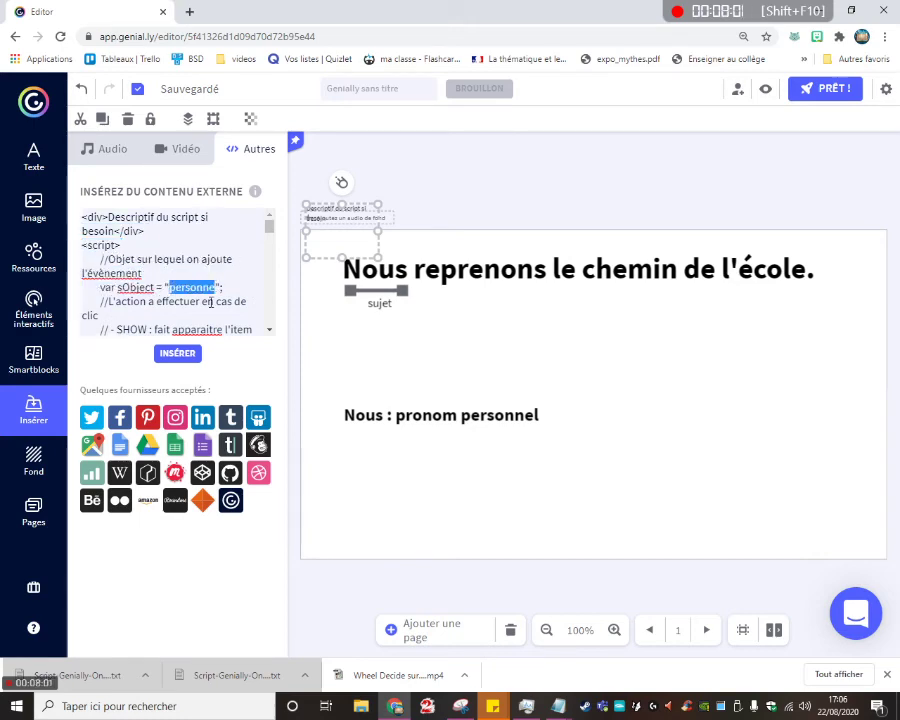
{"action": "type", "text": "sujet"}
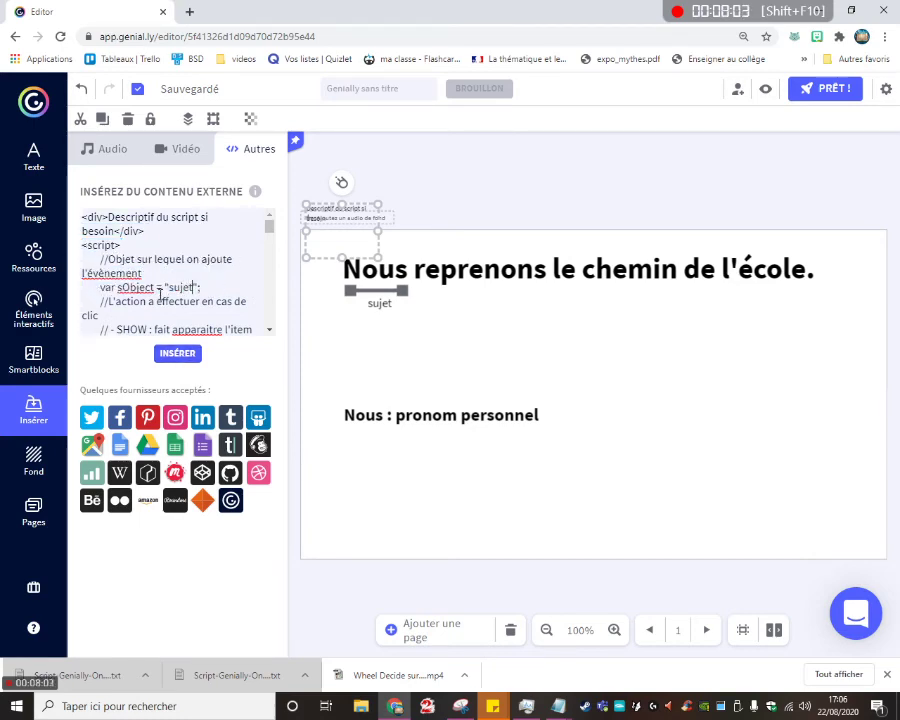
- Set the new script's sAction variable to "TOGGLES" and insert the script on the page
{"action": "scroll", "coordinate": [125, 280], "scroll_direction": "down", "scroll_amount": 2}
{"action": "scroll", "coordinate": [146, 265], "scroll_direction": "down", "scroll_amount": 2}
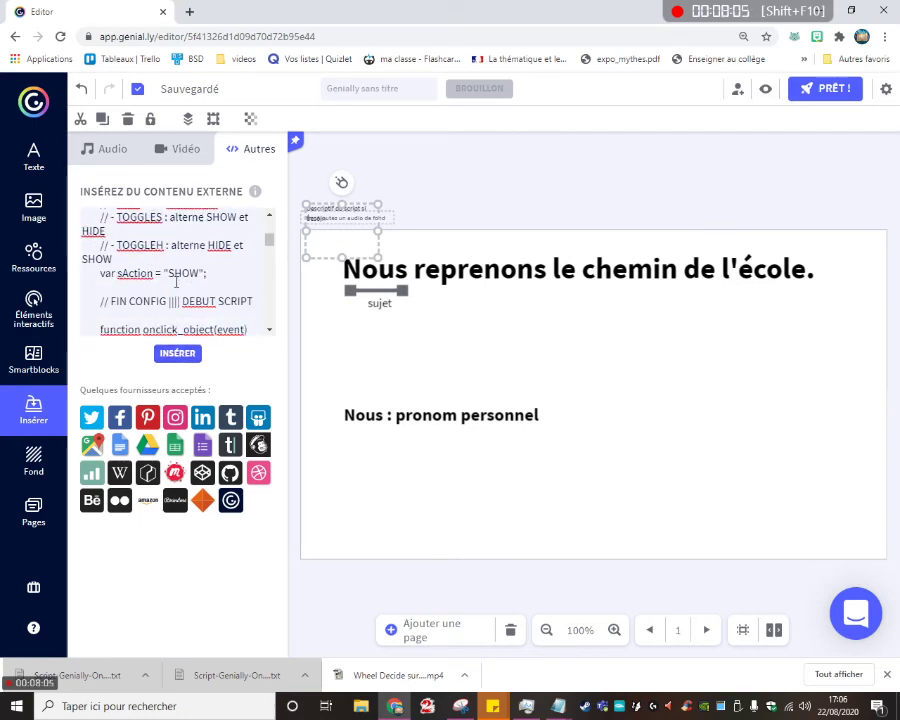
{"action": "left_click_drag", "start_coordinate": [168, 273], "coordinate": [200, 273]}
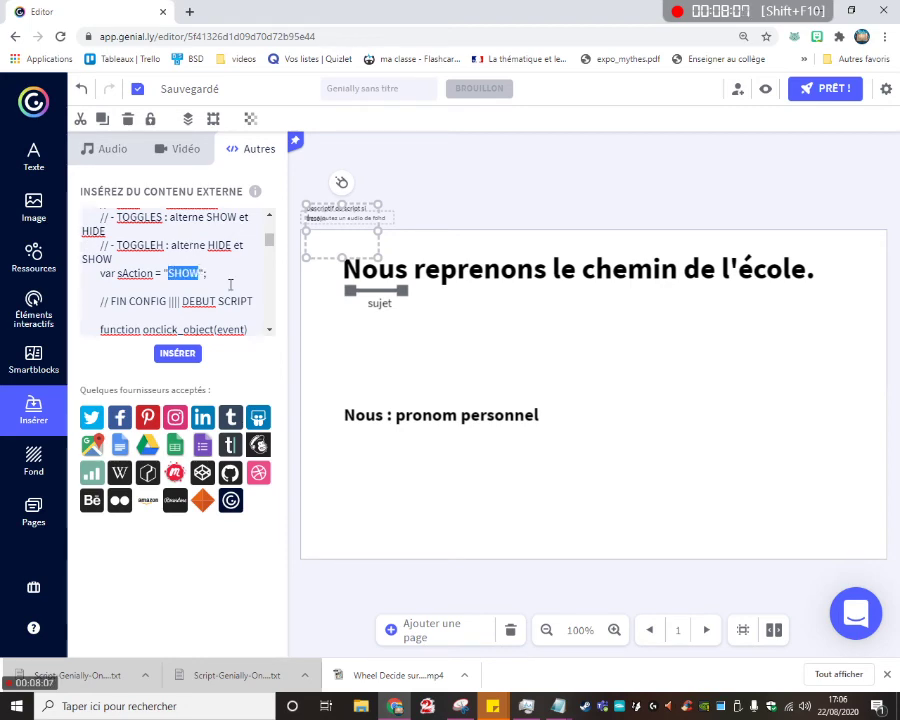
{"action": "type", "text": "T"}
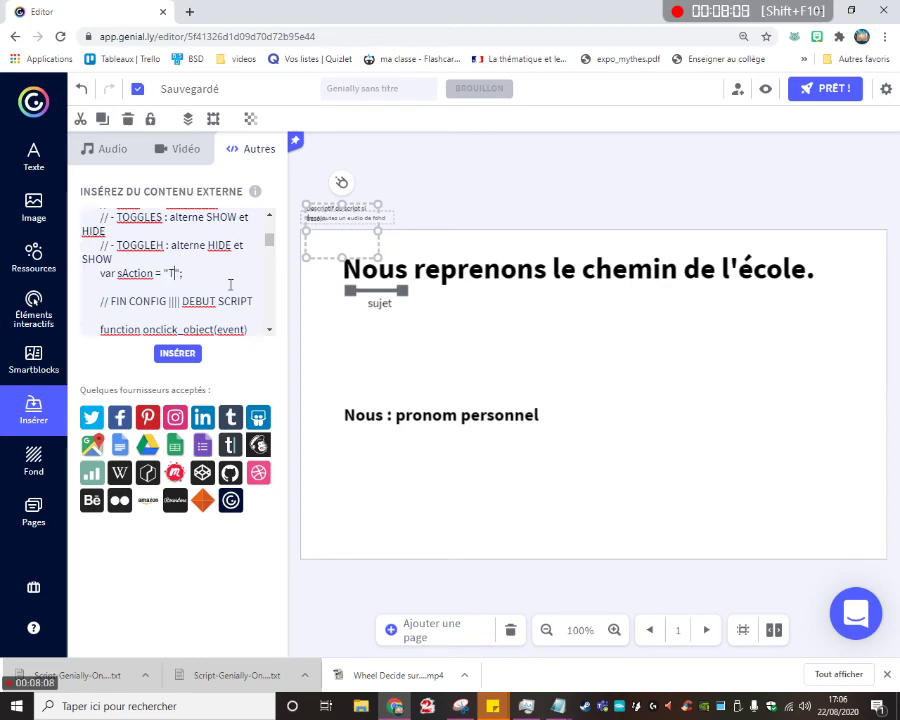
{"action": "type", "text": "OGG"}
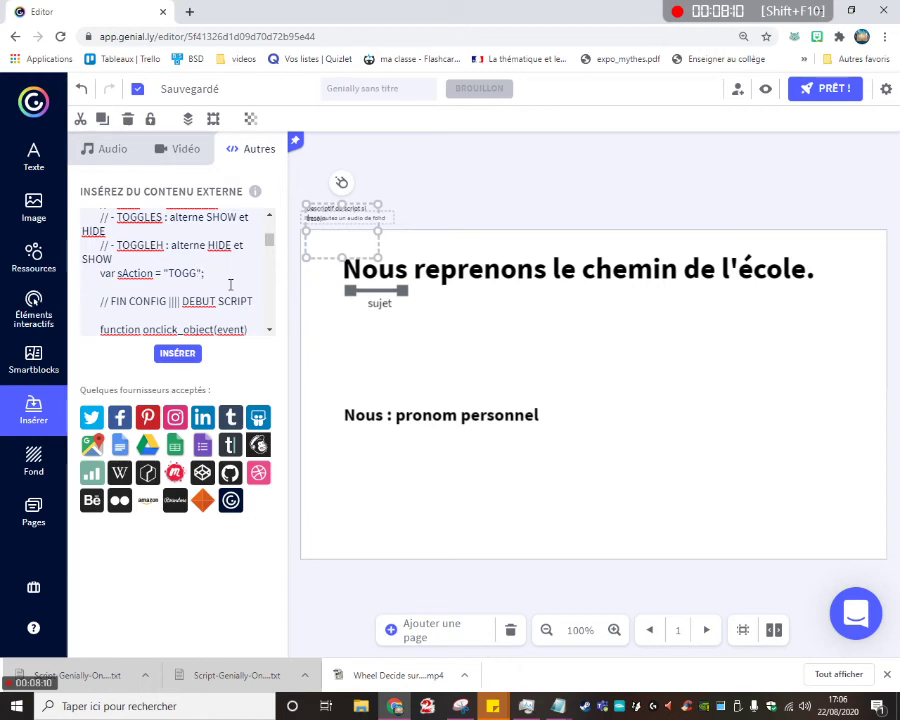
{"action": "type", "text": "LES"}
{"action": "left_click", "coordinate": [180, 356]}
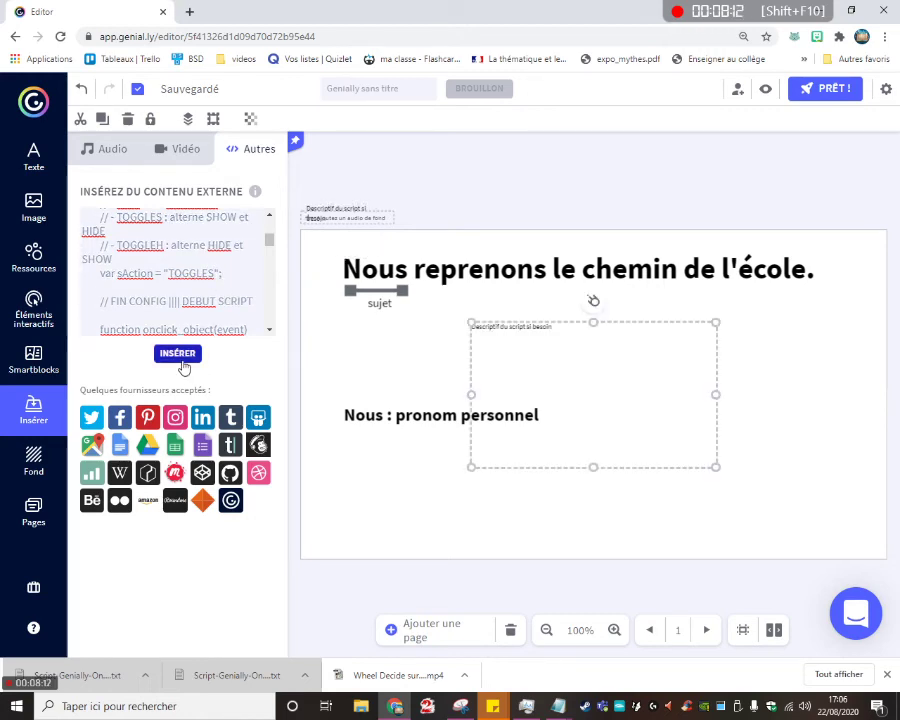
- Move the second script block to the page's upper edge beside the first one and reduce its width and height
{"action": "left_click_drag", "start_coordinate": [524, 323], "coordinate": [463, 207]}
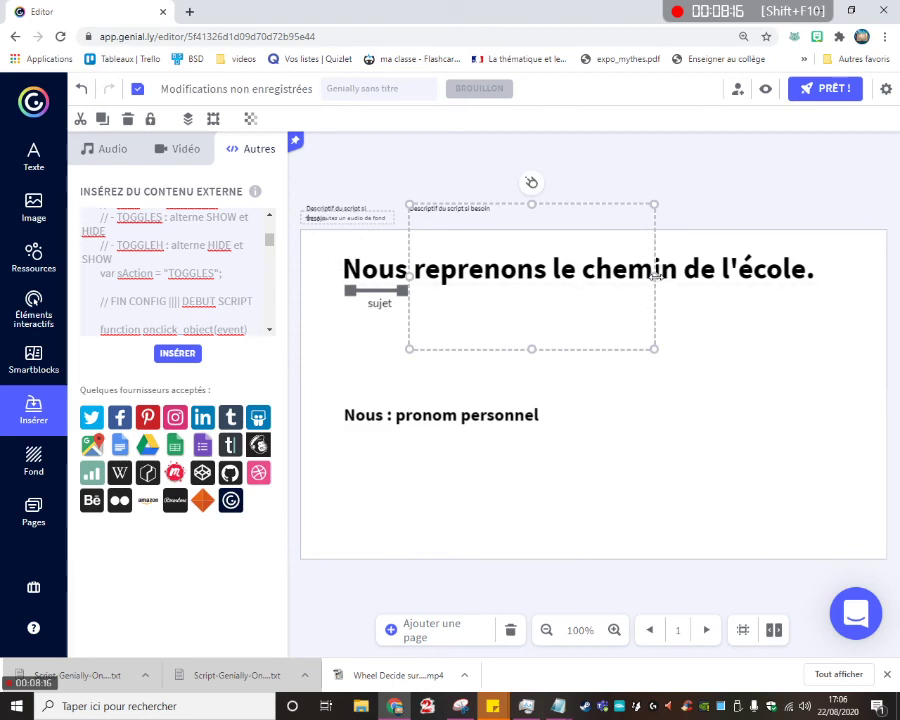
{"action": "left_click_drag", "start_coordinate": [655, 276], "coordinate": [495, 283]}
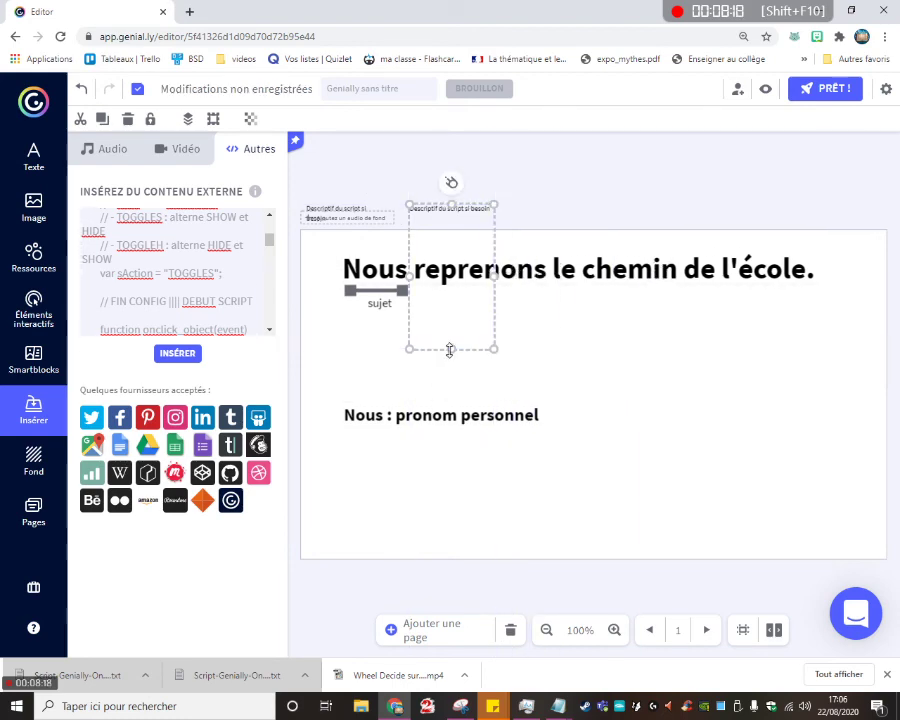
{"action": "left_click_drag", "start_coordinate": [451, 348], "coordinate": [448, 267]}
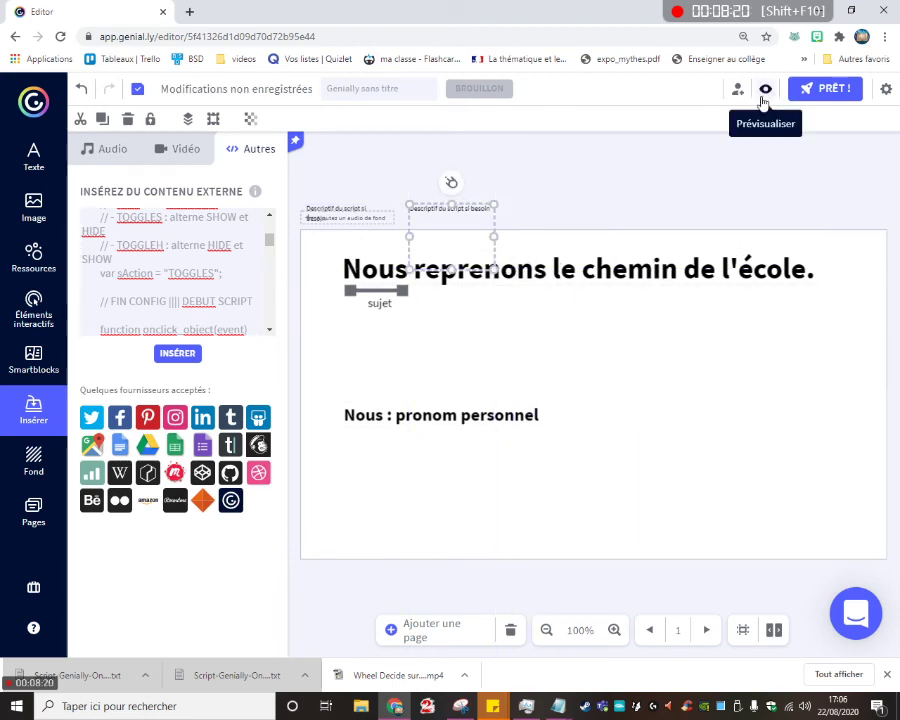
- Start the preview, naming the Genially "test" and saving it
{"action": "left_click", "coordinate": [765, 89]}
{"action": "type", "text": "test"}
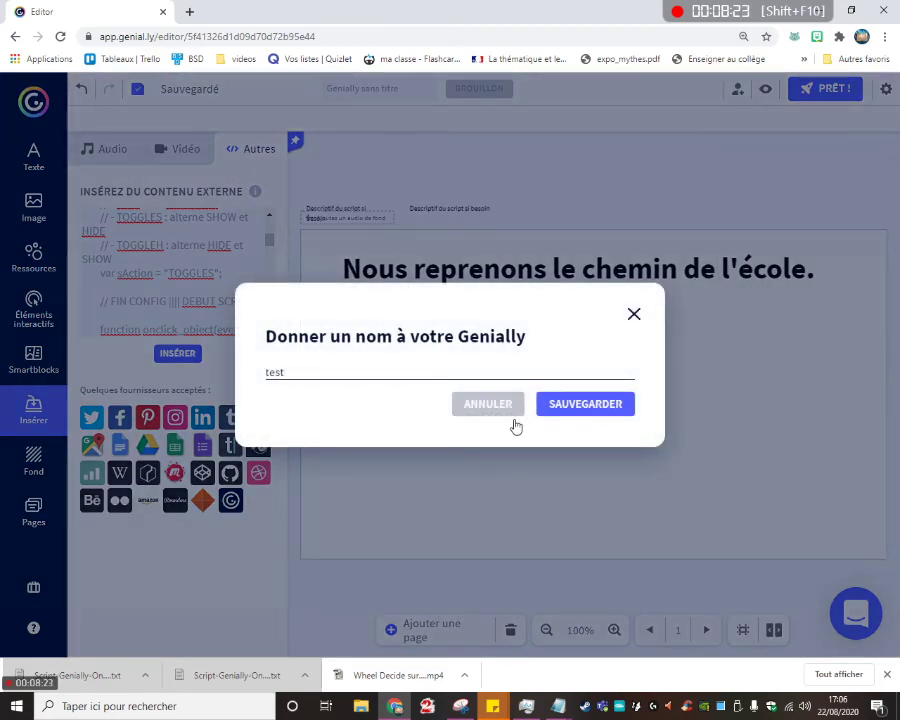
{"action": "left_click", "coordinate": [590, 405]}
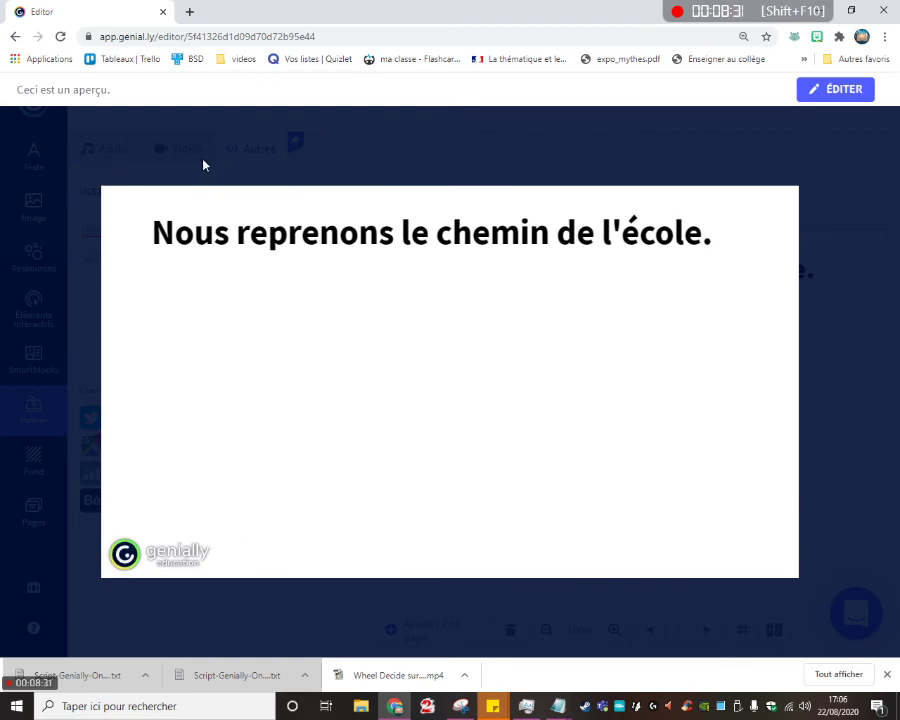
- Test the click areas on "Nous" and on the subject label below it in the preview, and return to the editor
{"action": "left_click", "coordinate": [180, 230]}
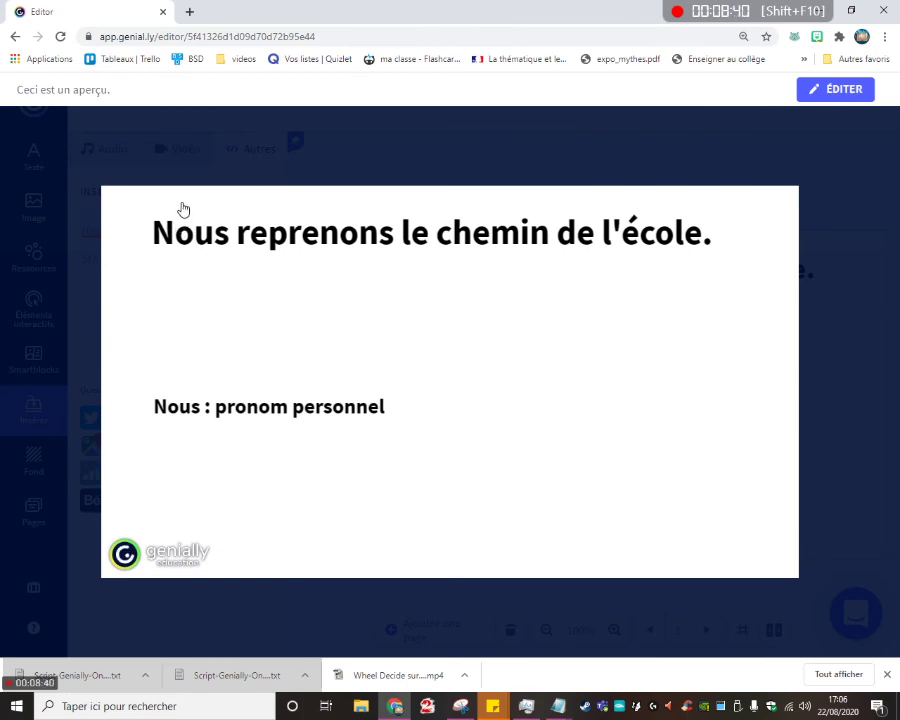
{"action": "left_click", "coordinate": [178, 261]}
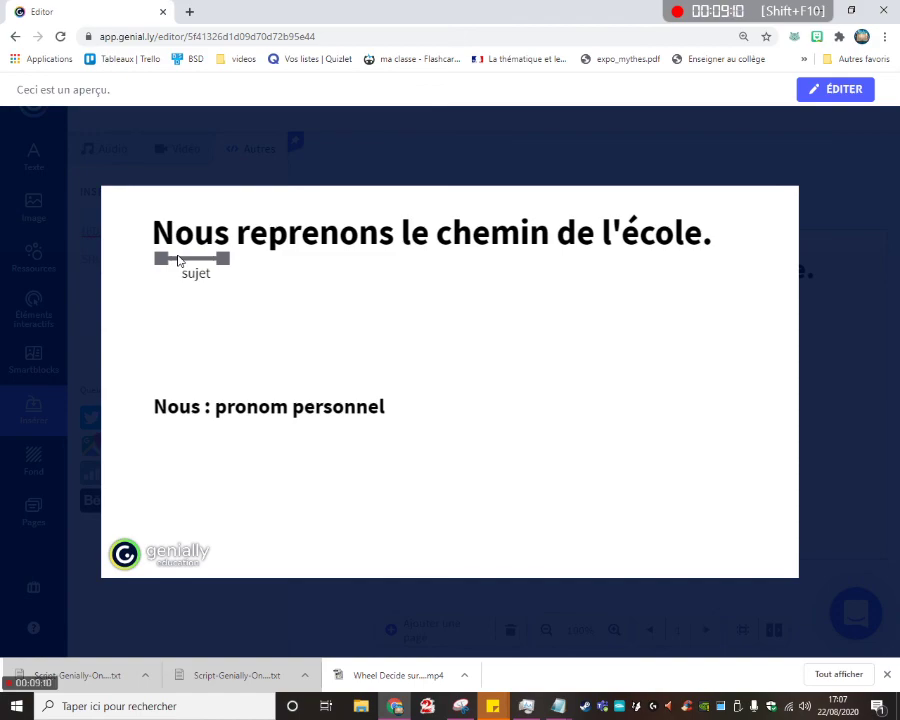
{"action": "left_click", "coordinate": [852, 197]}
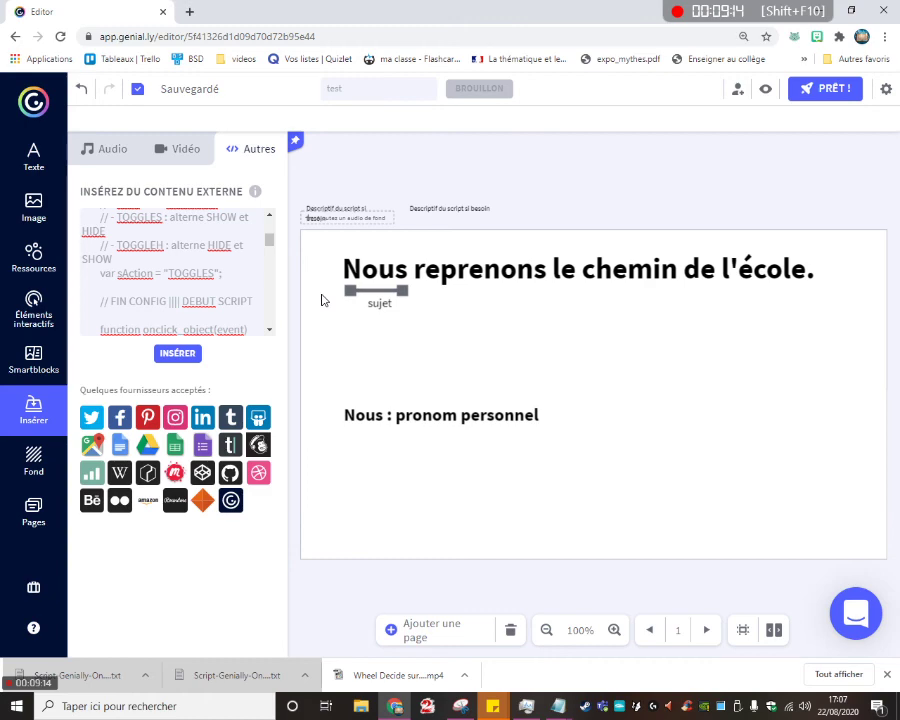